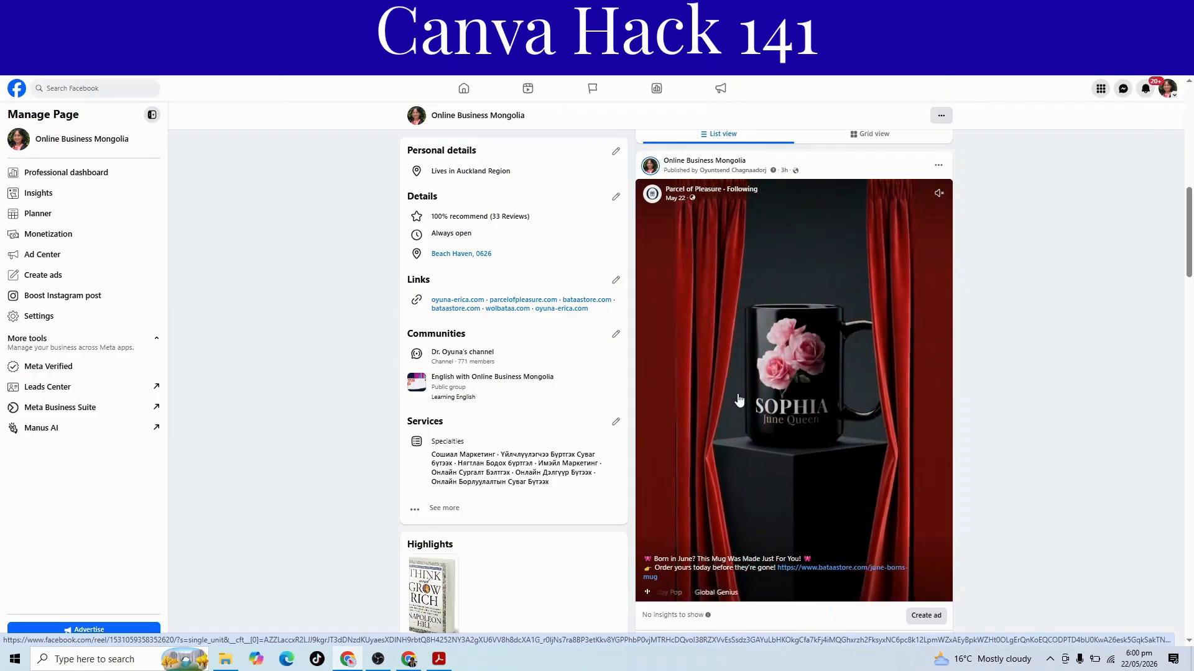
Look through the Online Business Mongolia page feed for example posts made with video effects
{"action": "scroll", "coordinate": [791, 468], "scroll_direction": "down", "scroll_amount": 5}
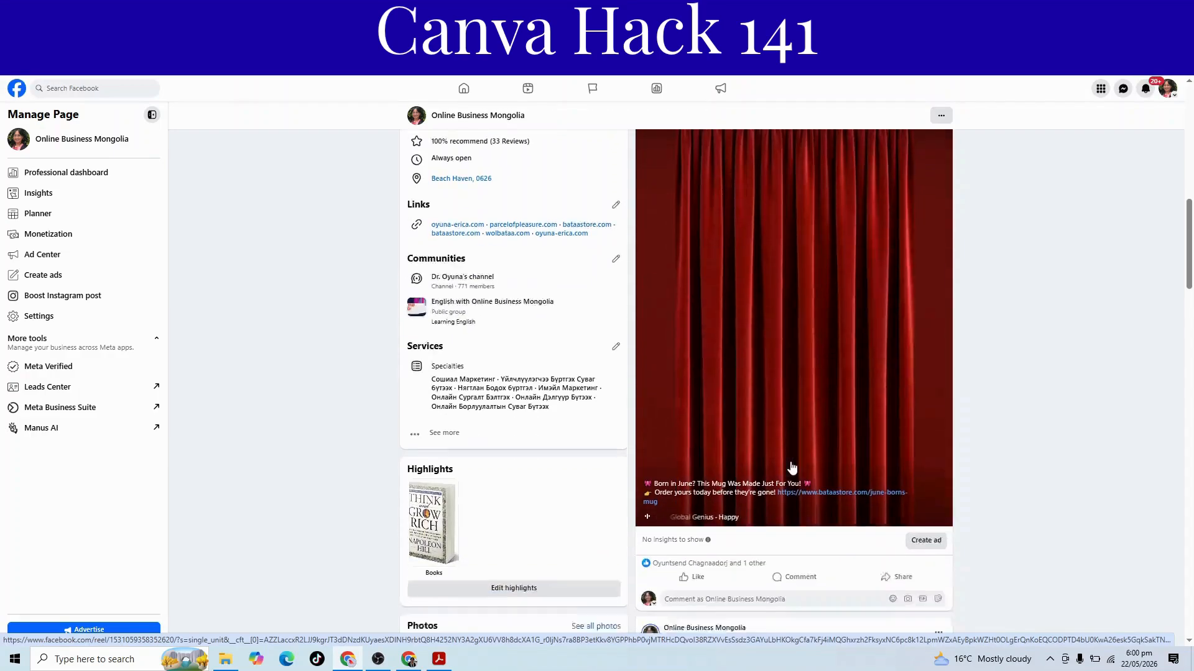
{"action": "scroll", "coordinate": [792, 467], "scroll_direction": "down", "scroll_amount": 12}
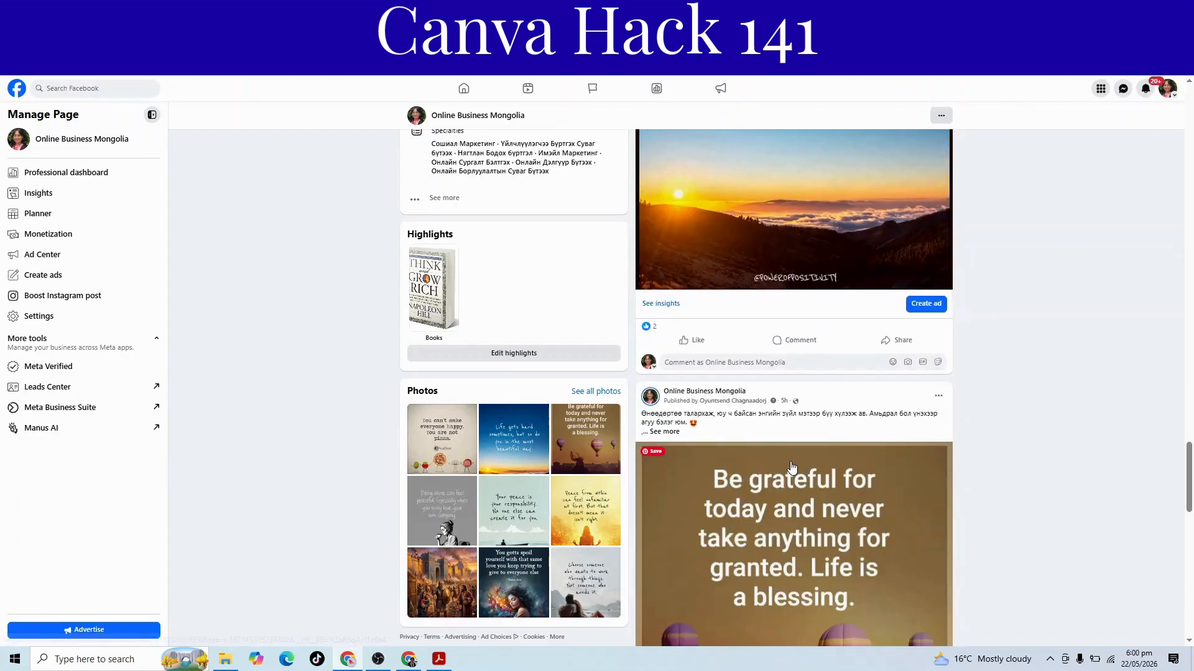
{"action": "scroll", "coordinate": [793, 467], "scroll_direction": "down", "scroll_amount": 2}
{"action": "scroll", "coordinate": [791, 468], "scroll_direction": "down", "scroll_amount": 2}
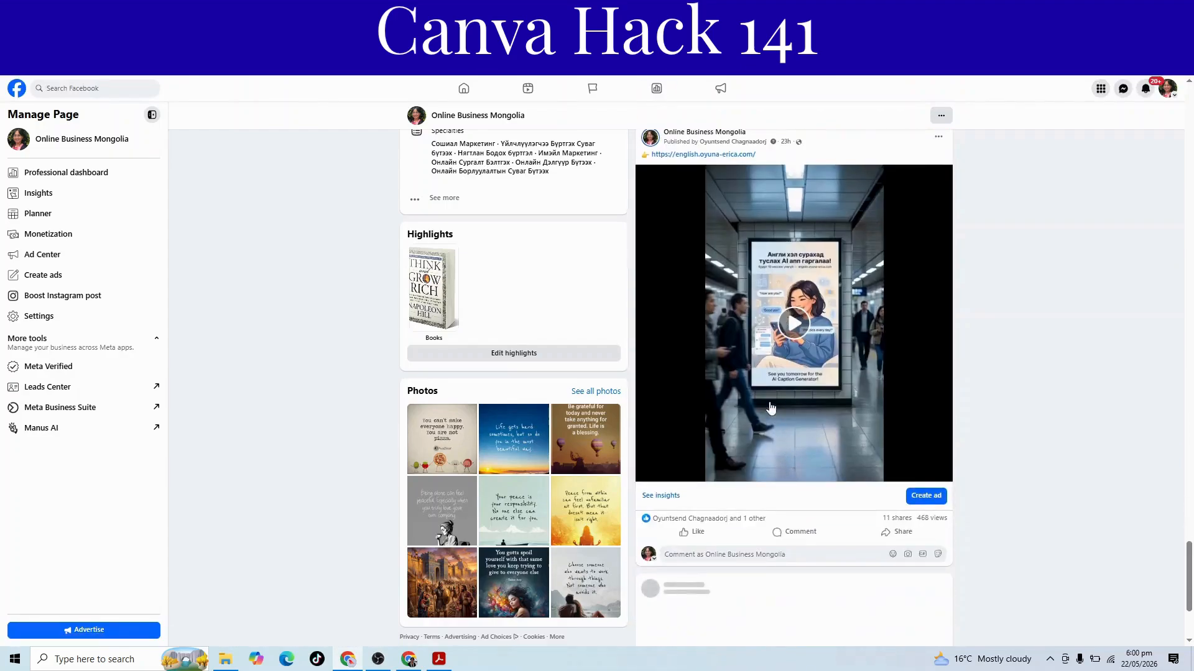
{"action": "scroll", "coordinate": [801, 327], "scroll_direction": "up", "scroll_amount": 3}
{"action": "scroll", "coordinate": [806, 379], "scroll_direction": "down", "scroll_amount": 2}
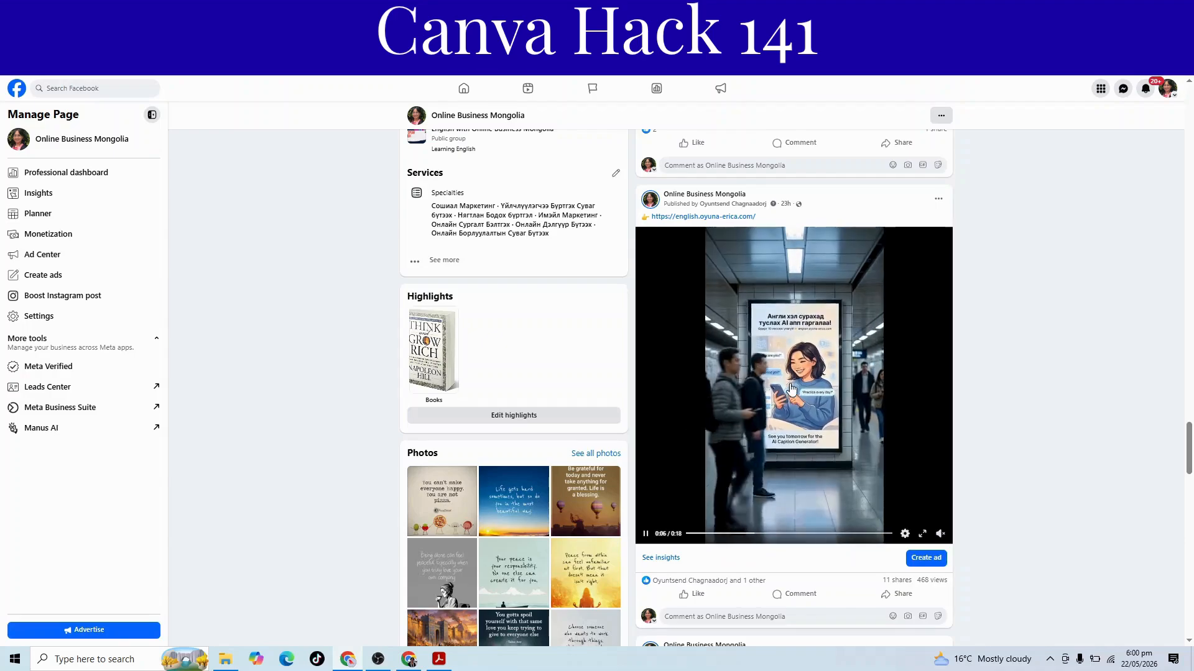
{"action": "scroll", "coordinate": [791, 385], "scroll_direction": "down", "scroll_amount": 3}
{"action": "scroll", "coordinate": [791, 385], "scroll_direction": "down", "scroll_amount": 4}
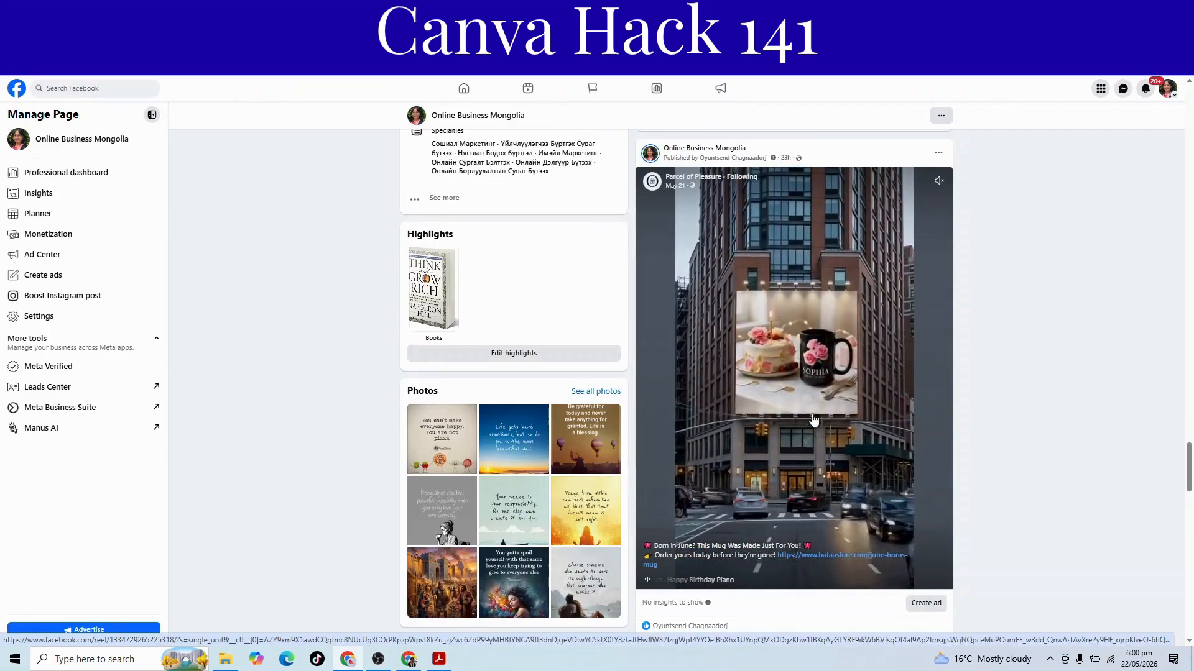
{"action": "scroll", "coordinate": [783, 385], "scroll_direction": "down", "scroll_amount": 3}
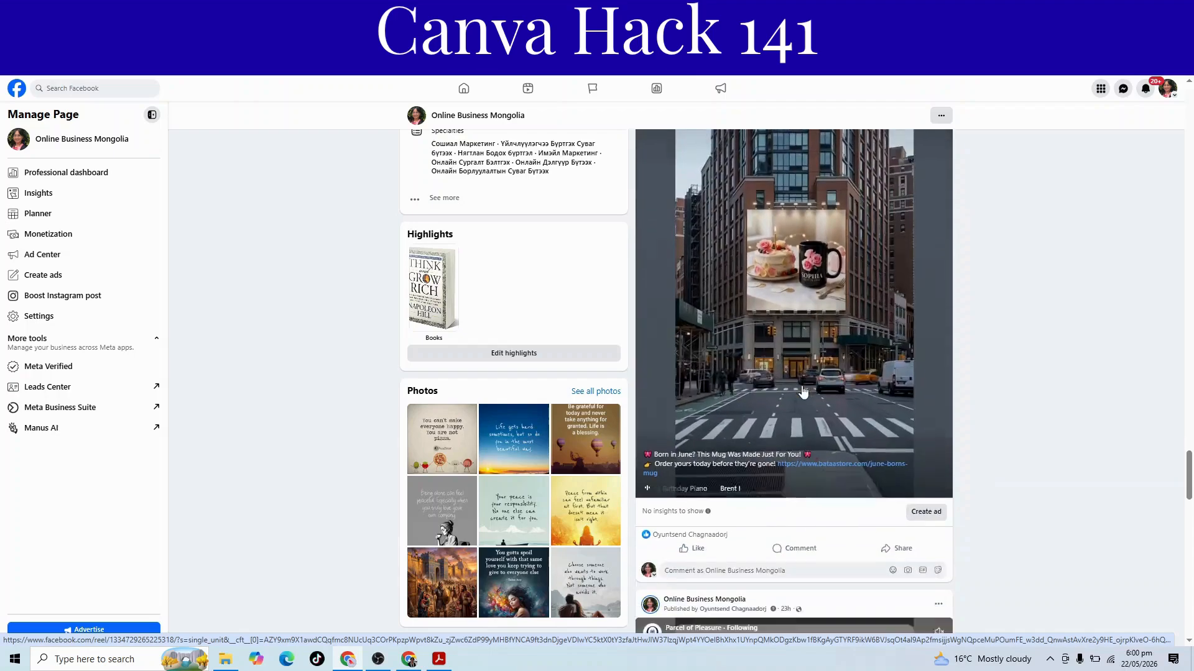
{"action": "scroll", "coordinate": [802, 391], "scroll_direction": "down", "scroll_amount": 4}
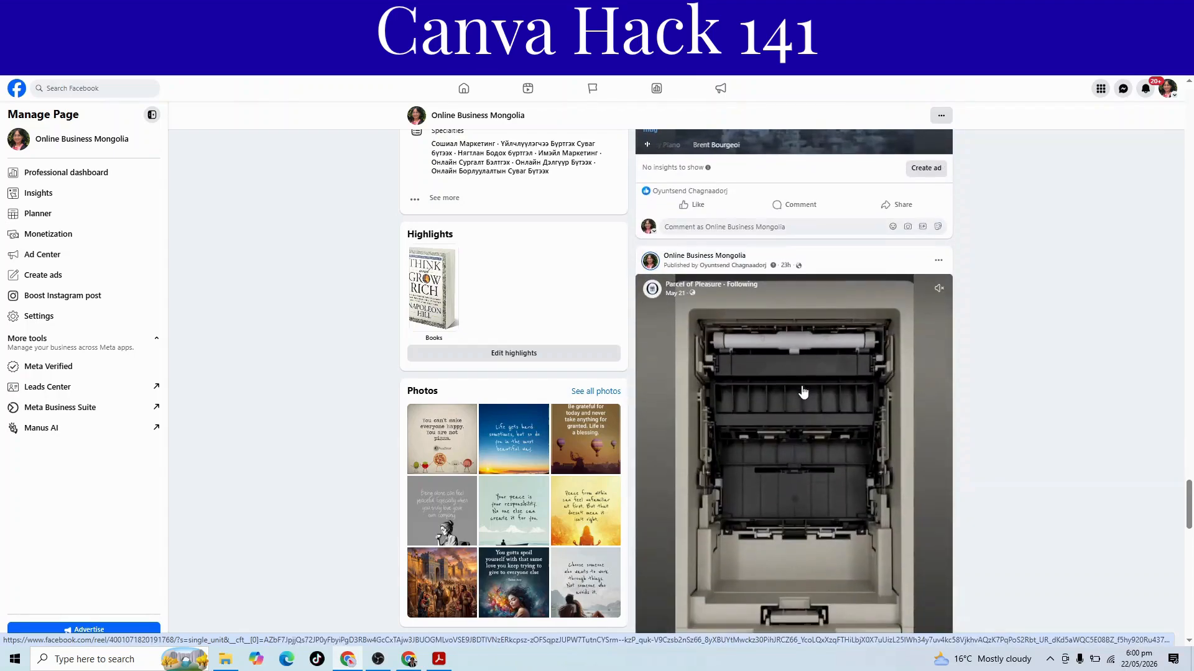
{"action": "scroll", "coordinate": [803, 404], "scroll_direction": "down", "scroll_amount": 1}
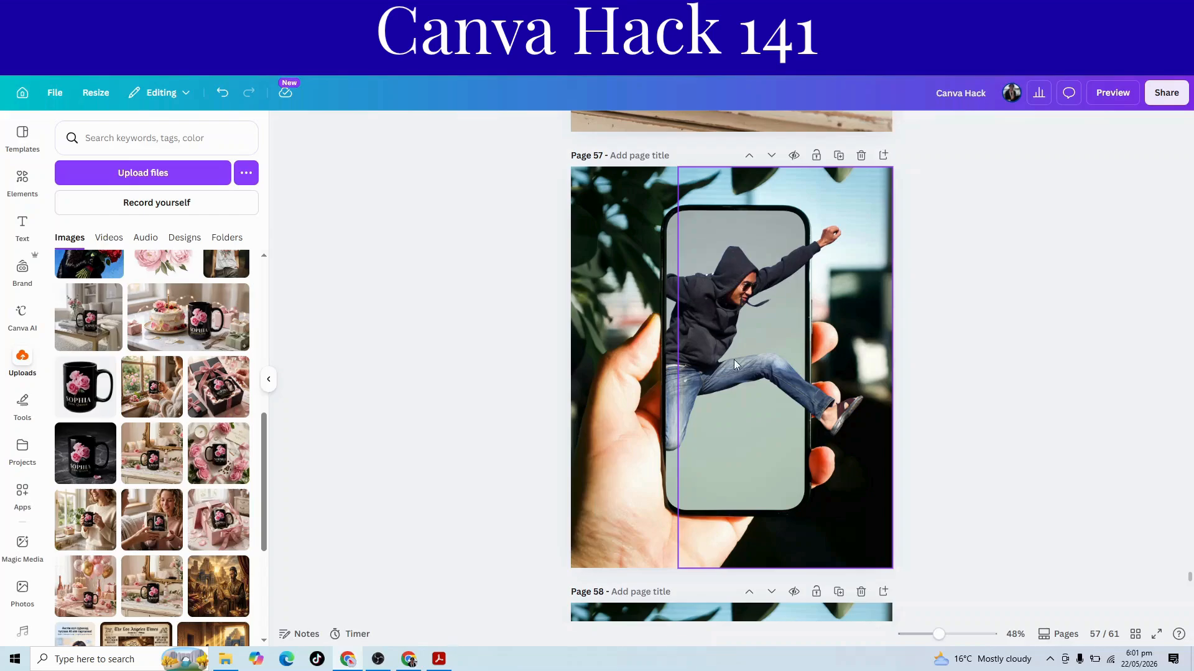
Switch to the Canva Hack design in Canva and review the pop-out and peel-effect examples on pages 57 to 61
{"action": "scroll", "coordinate": [736, 367], "scroll_direction": "down", "scroll_amount": 7}
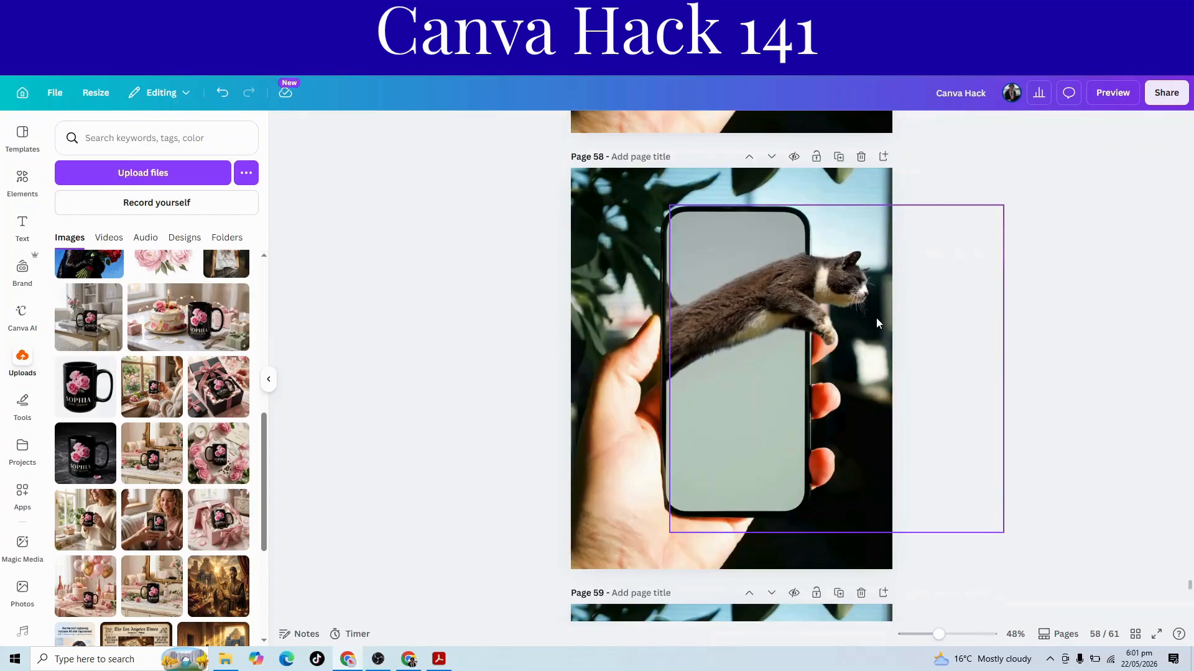
{"action": "scroll", "coordinate": [876, 318], "scroll_direction": "down", "scroll_amount": 7}
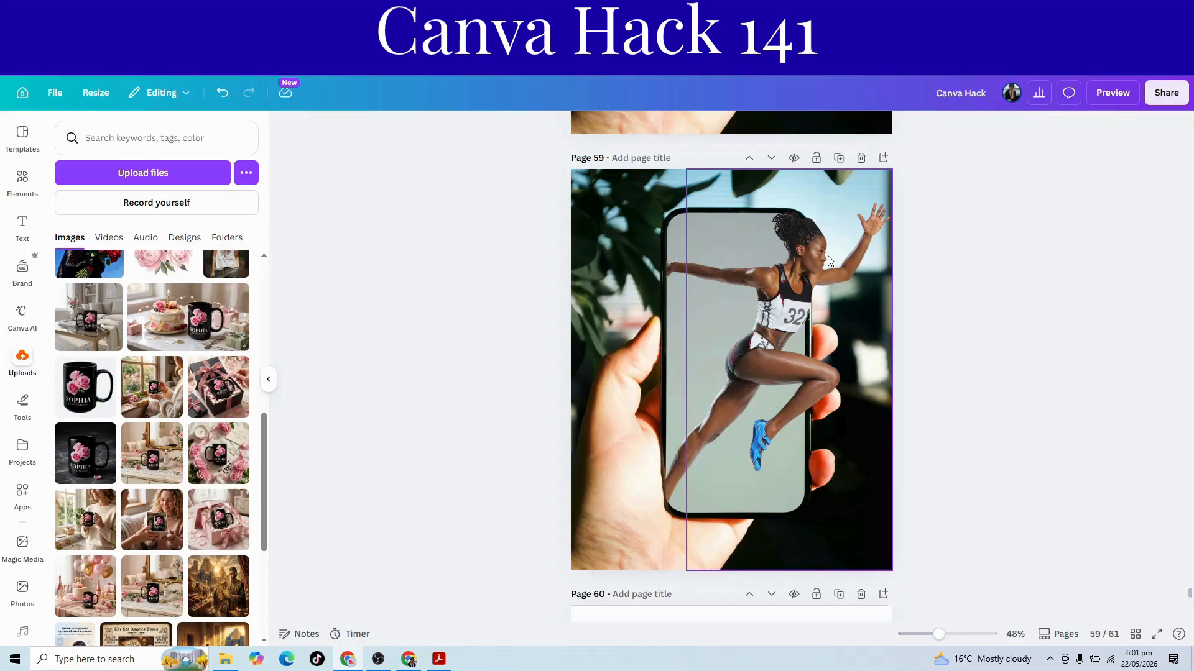
{"action": "scroll", "coordinate": [754, 412], "scroll_direction": "down", "scroll_amount": 7}
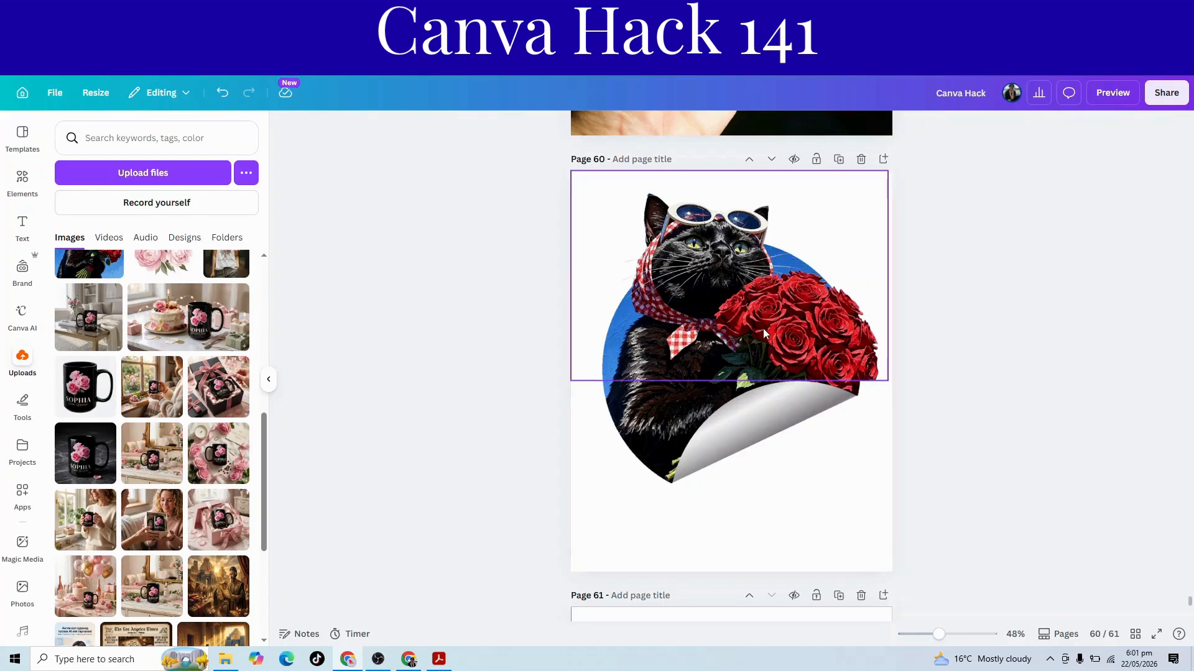
{"action": "scroll", "coordinate": [771, 290], "scroll_direction": "down", "scroll_amount": 5}
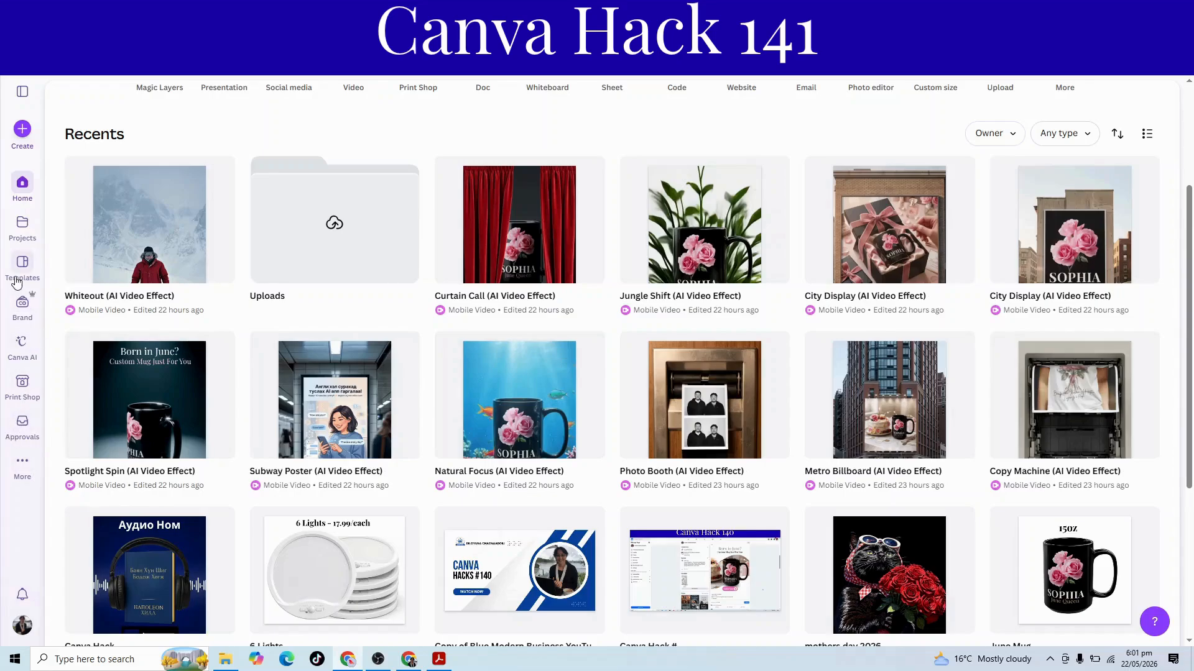
Open the Canva template library and show all AI video effects
{"action": "left_click", "coordinate": [17, 281]}
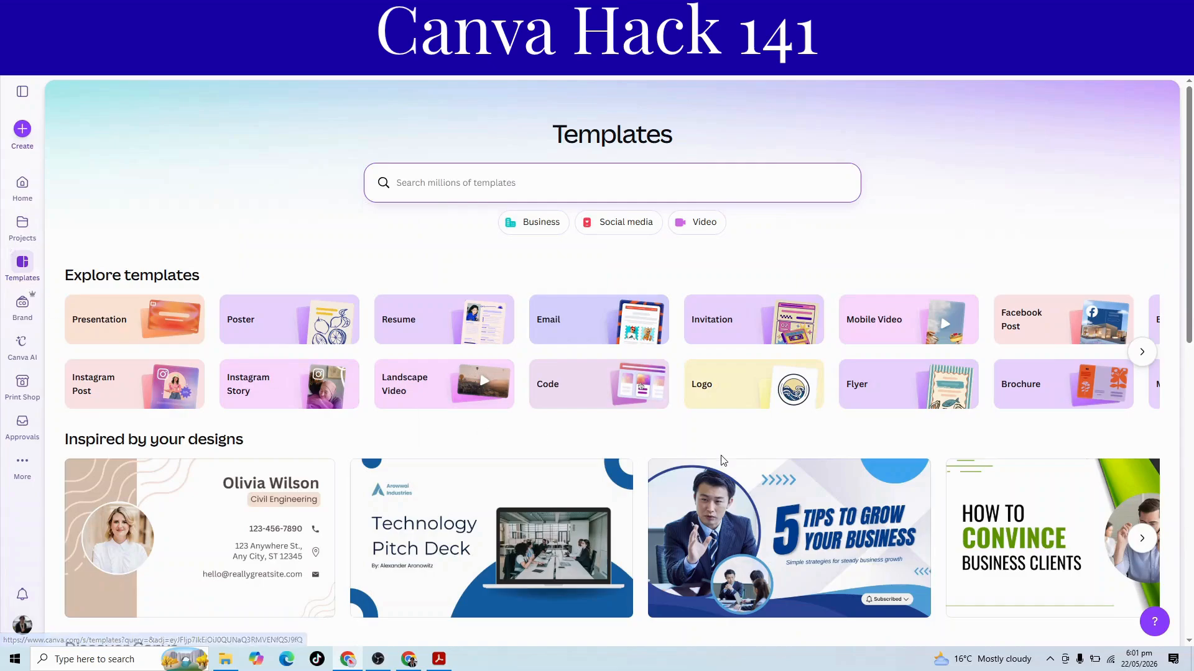
{"action": "scroll", "coordinate": [1079, 487], "scroll_direction": "down", "scroll_amount": 5}
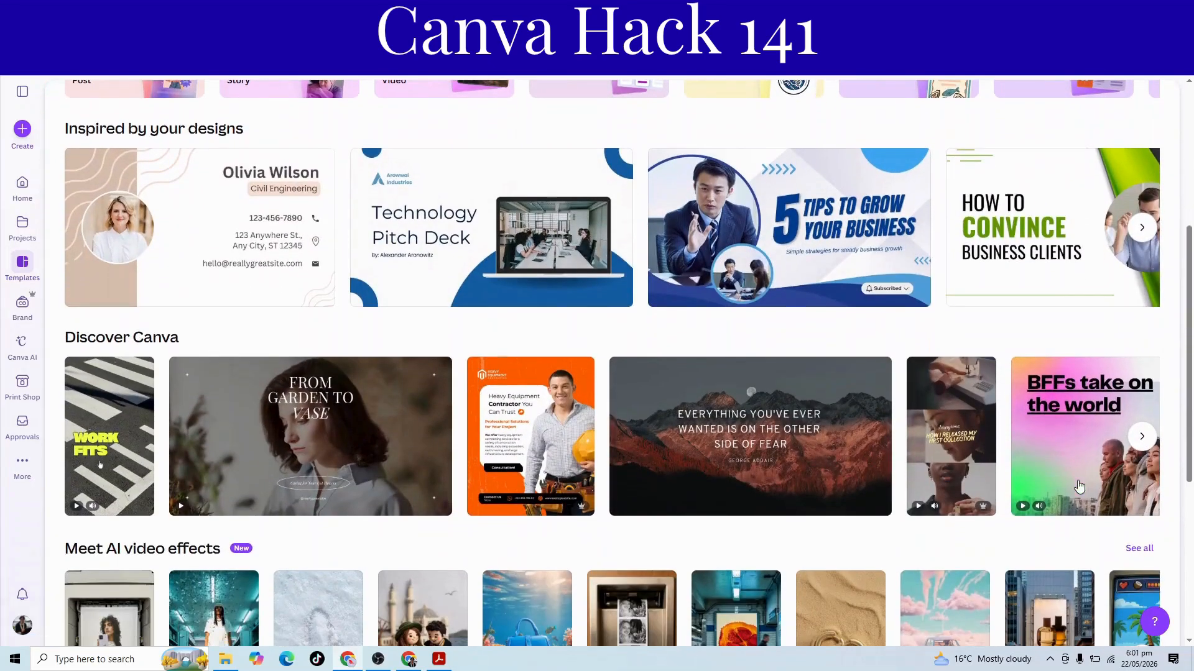
{"action": "scroll", "coordinate": [860, 450], "scroll_direction": "down", "scroll_amount": 3}
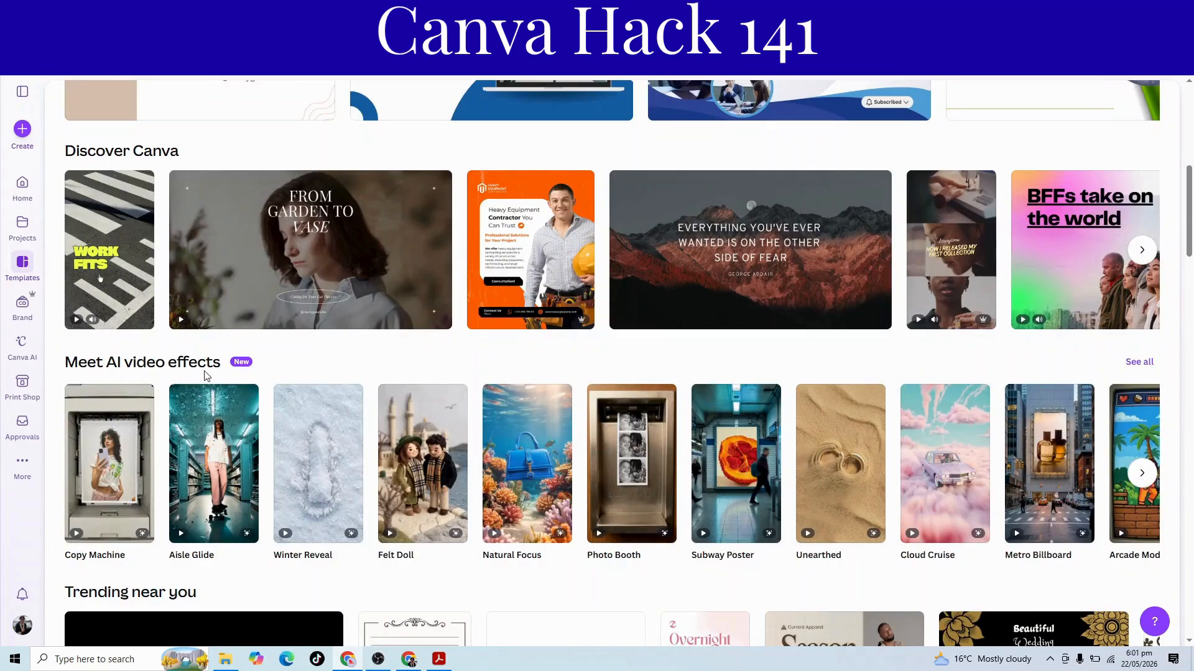
{"action": "left_click", "coordinate": [1148, 367]}
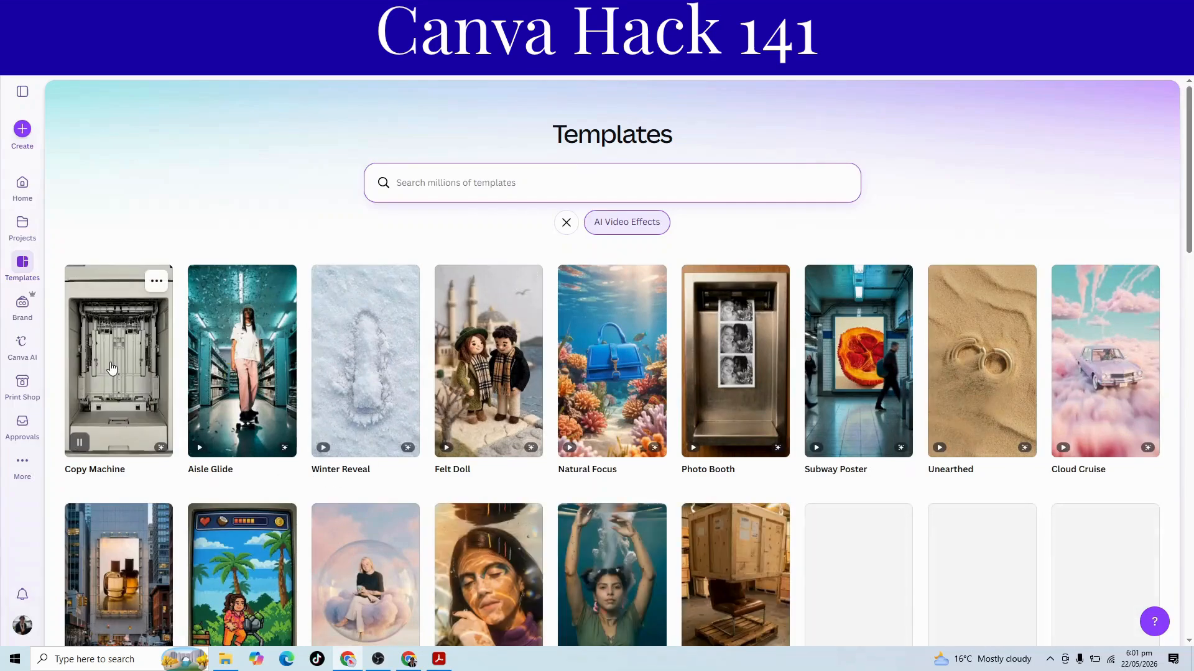
Browse the AI video effects and open the Desert Mode effect
{"action": "scroll", "coordinate": [651, 514], "scroll_direction": "down", "scroll_amount": 1}
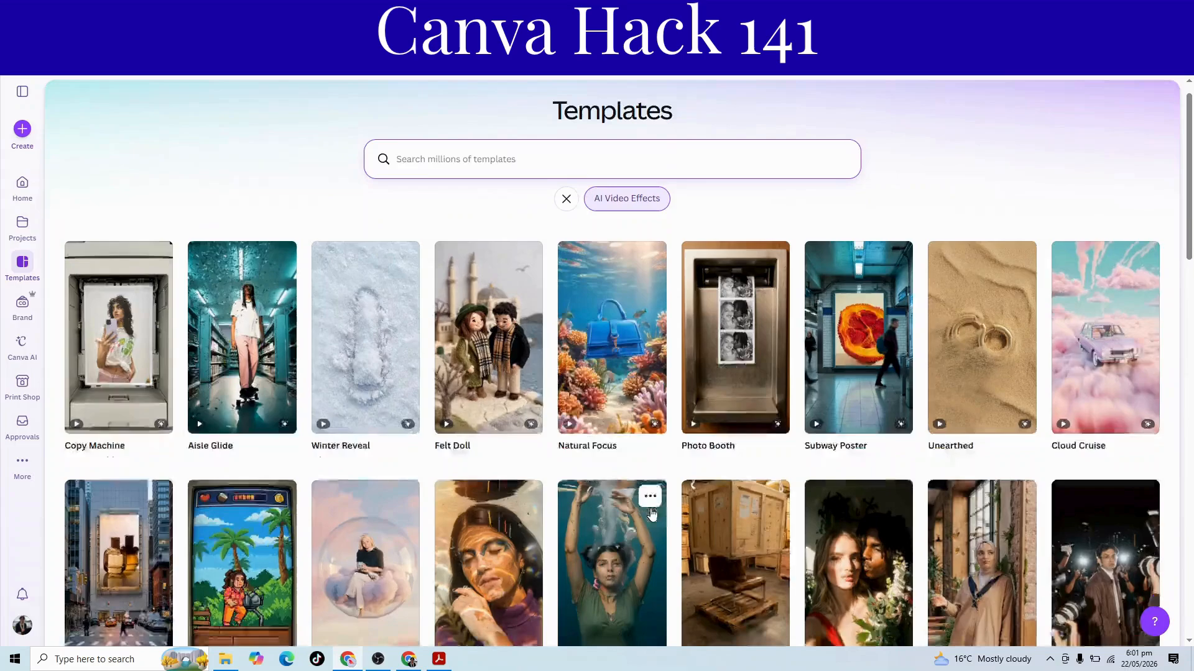
{"action": "scroll", "coordinate": [651, 514], "scroll_direction": "down", "scroll_amount": 2}
{"action": "scroll", "coordinate": [651, 514], "scroll_direction": "down", "scroll_amount": 4}
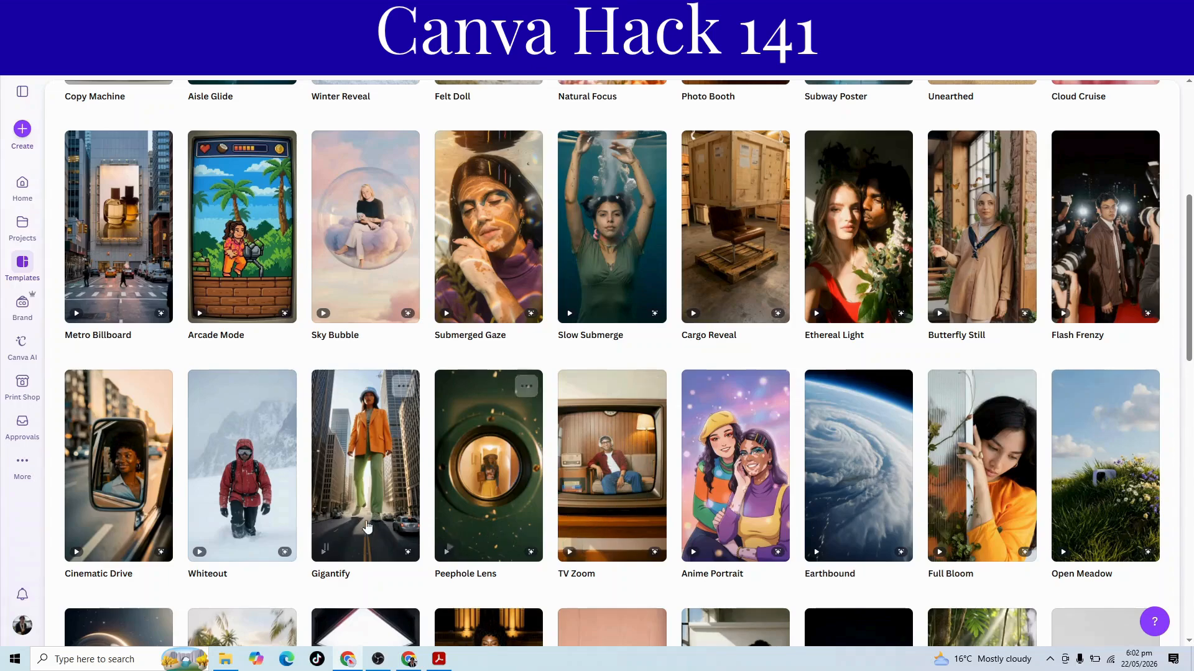
{"action": "scroll", "coordinate": [274, 521], "scroll_direction": "down", "scroll_amount": 2}
{"action": "scroll", "coordinate": [274, 521], "scroll_direction": "down", "scroll_amount": 2}
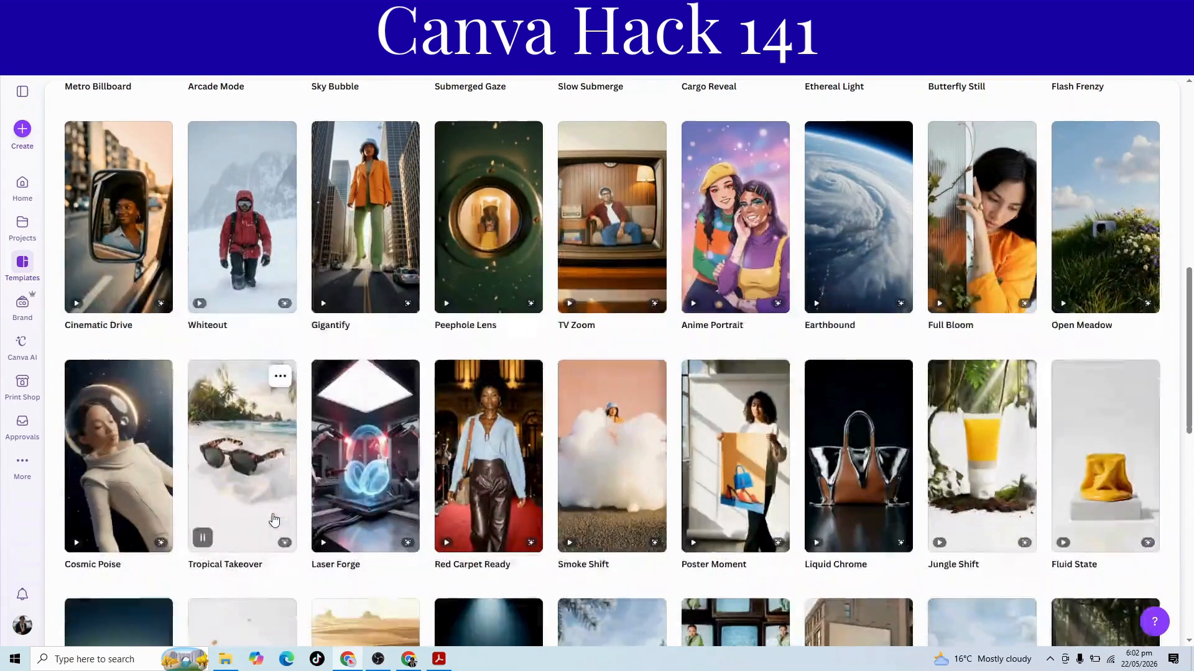
{"action": "scroll", "coordinate": [274, 521], "scroll_direction": "down", "scroll_amount": 3}
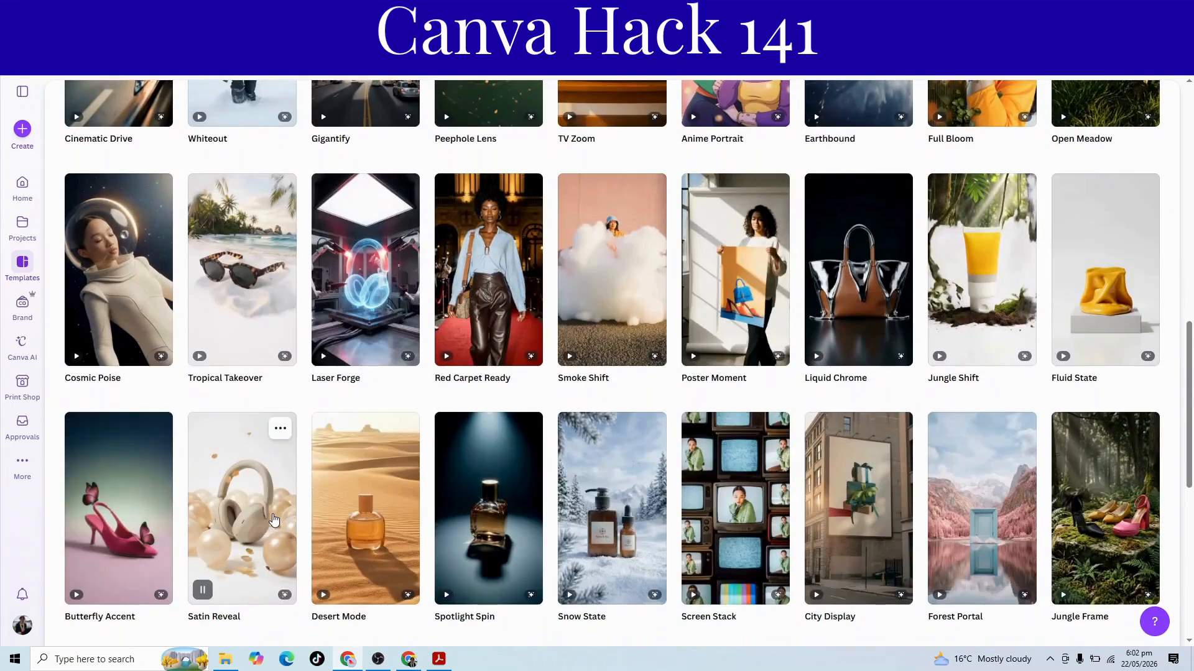
{"action": "scroll", "coordinate": [274, 521], "scroll_direction": "down", "scroll_amount": 1}
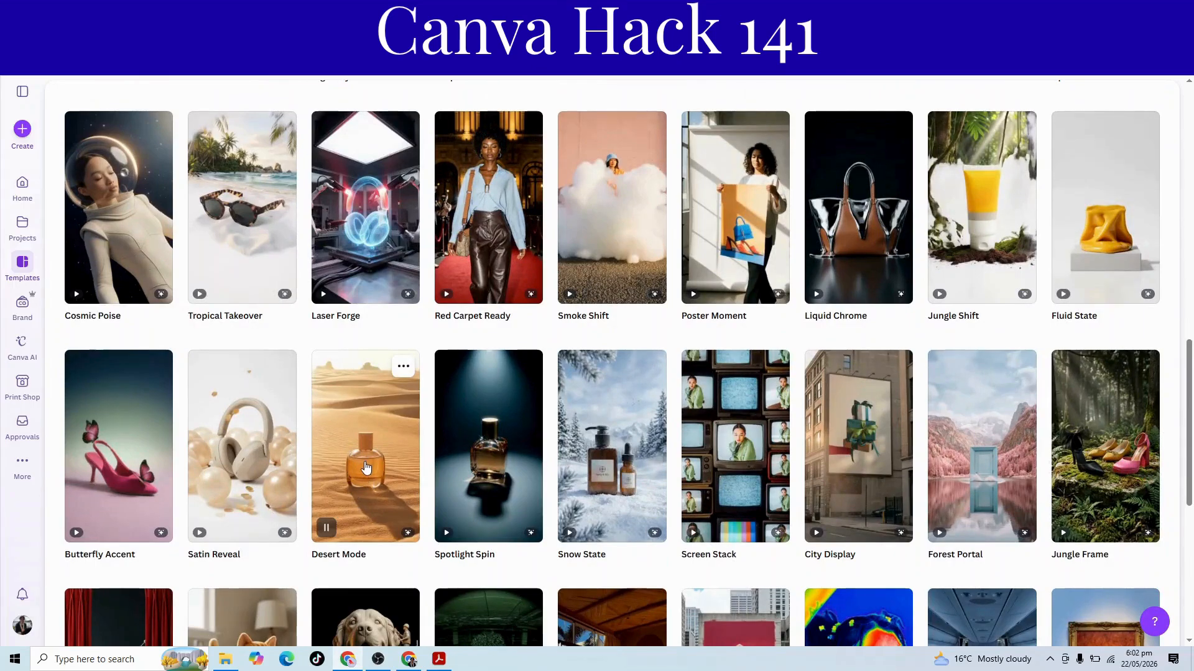
{"action": "left_click", "coordinate": [366, 467]}
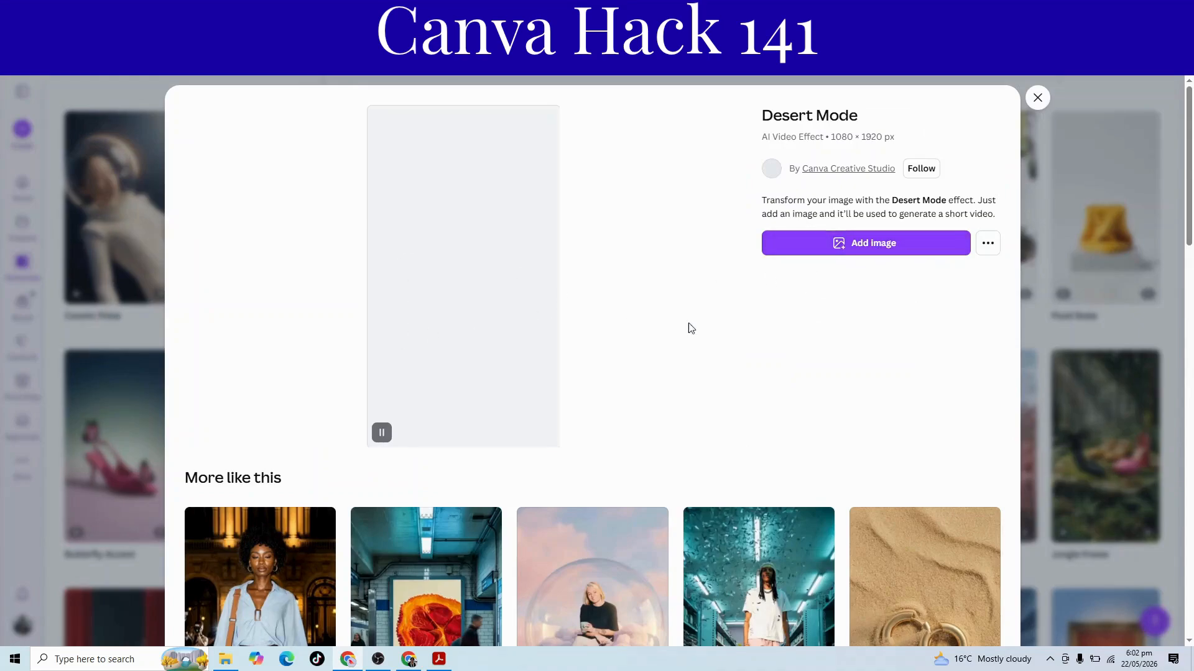
Add the uploaded image of the black rose mug on a white background to Desert Mode and generate the video with AI
{"action": "left_click", "coordinate": [862, 243]}
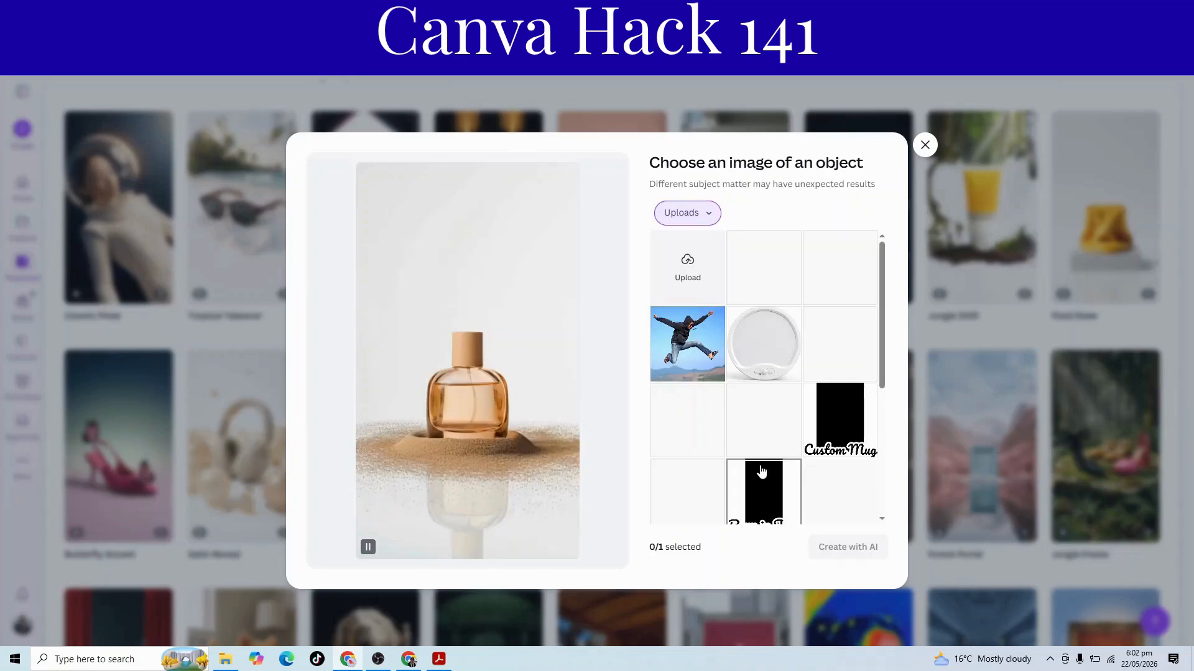
{"action": "scroll", "coordinate": [762, 473], "scroll_direction": "down", "scroll_amount": 4}
{"action": "scroll", "coordinate": [815, 444], "scroll_direction": "down", "scroll_amount": 2}
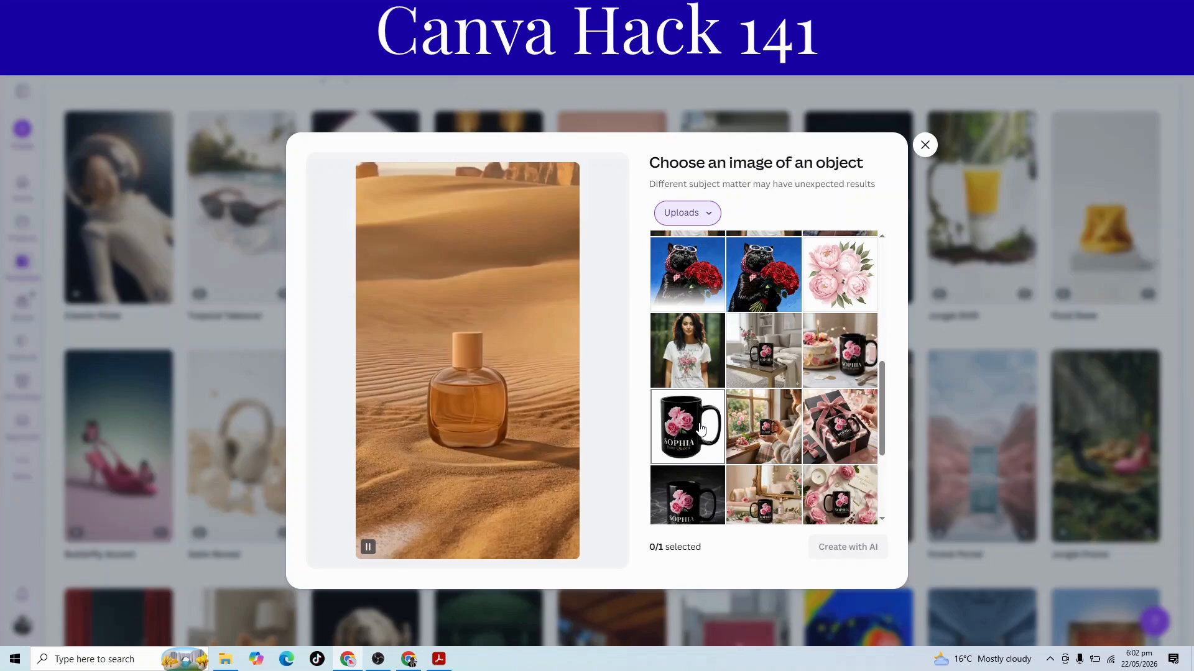
{"action": "left_click", "coordinate": [700, 428]}
{"action": "left_click", "coordinate": [834, 545]}
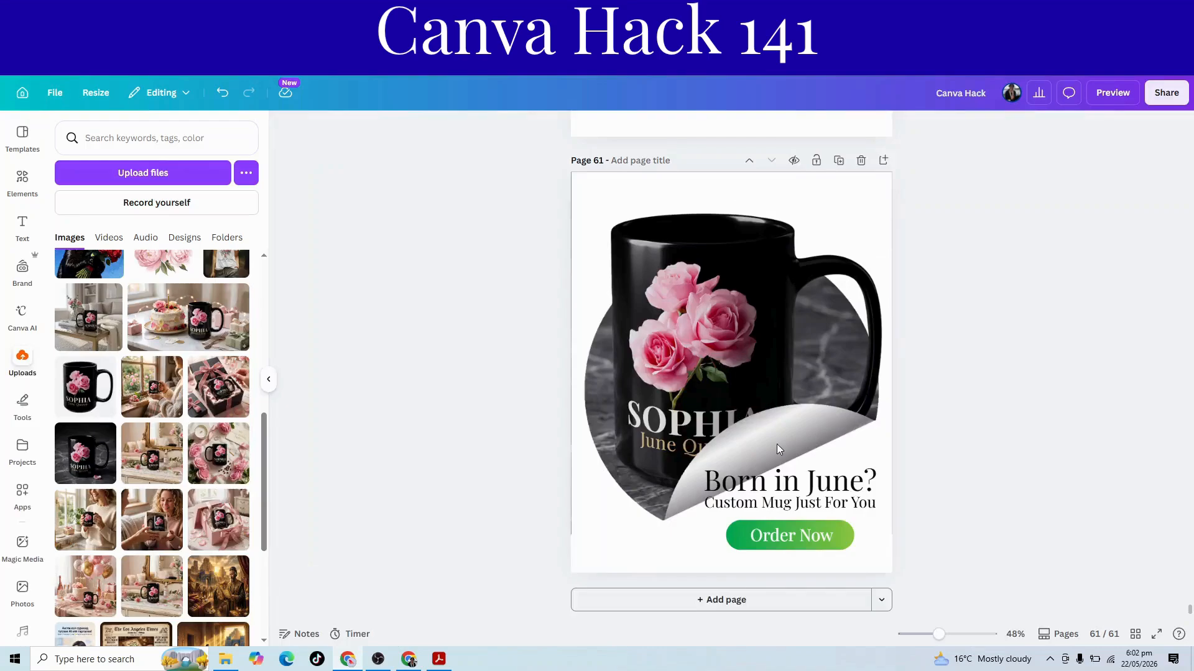
Add a blank page at the end of the Canva Hack design and search the photos for "phone"
{"action": "scroll", "coordinate": [774, 413], "scroll_direction": "up", "scroll_amount": 5}
{"action": "scroll", "coordinate": [770, 387], "scroll_direction": "up", "scroll_amount": 3}
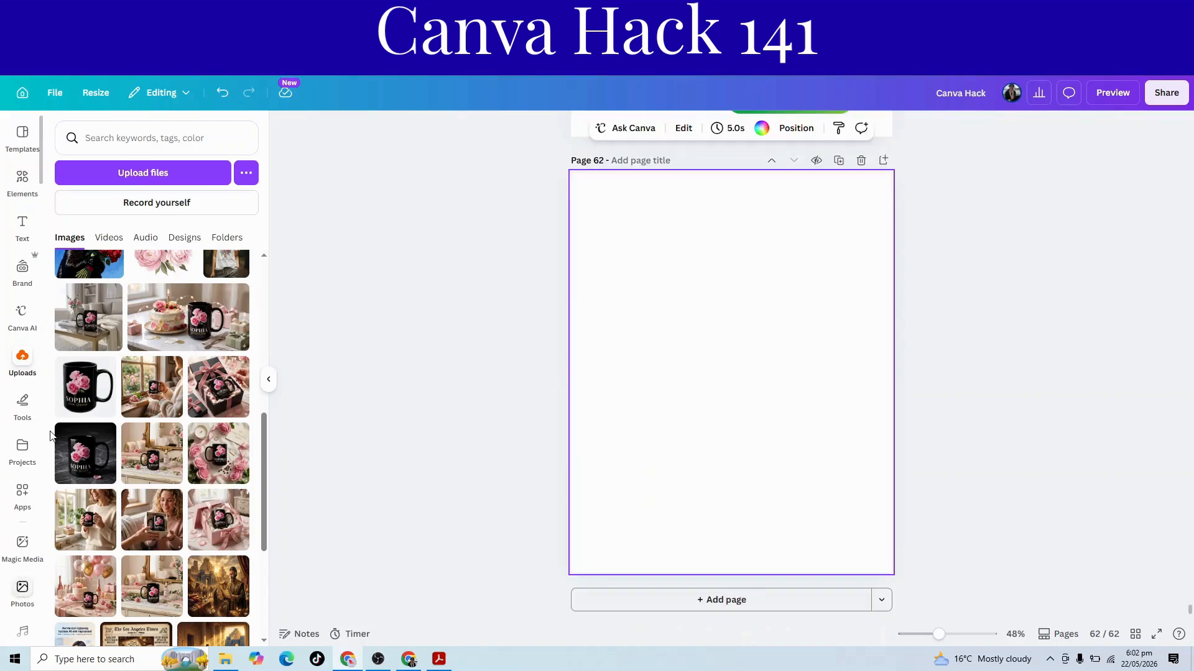
{"action": "left_click", "coordinate": [134, 138]}
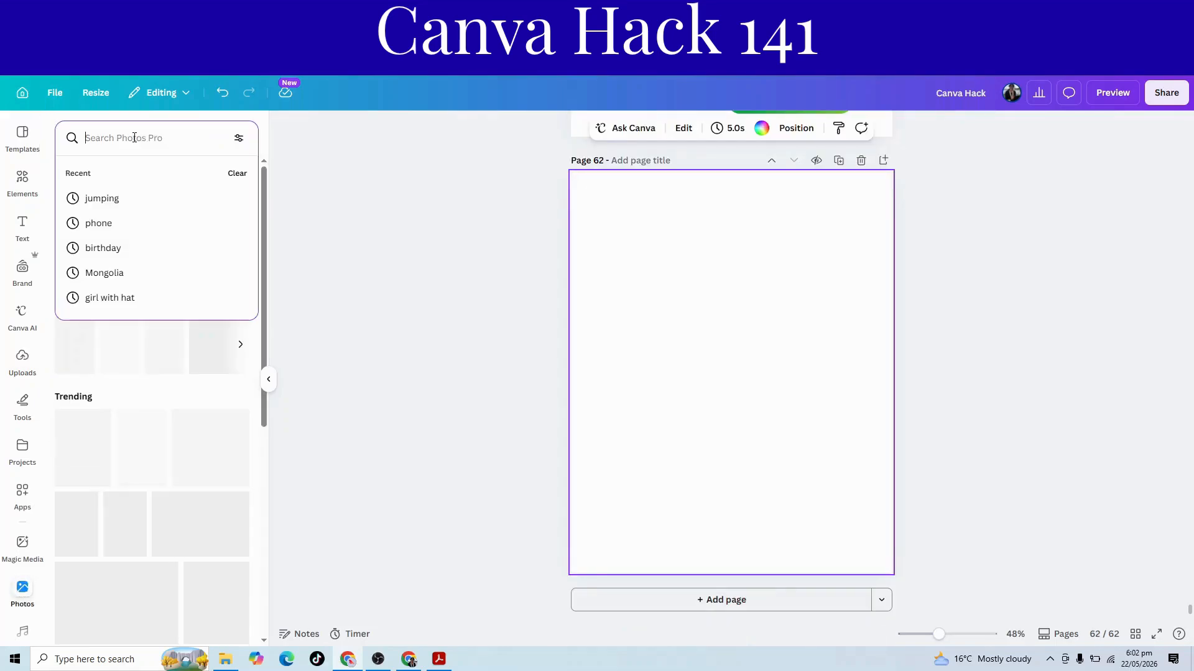
{"action": "left_click", "coordinate": [99, 222]}
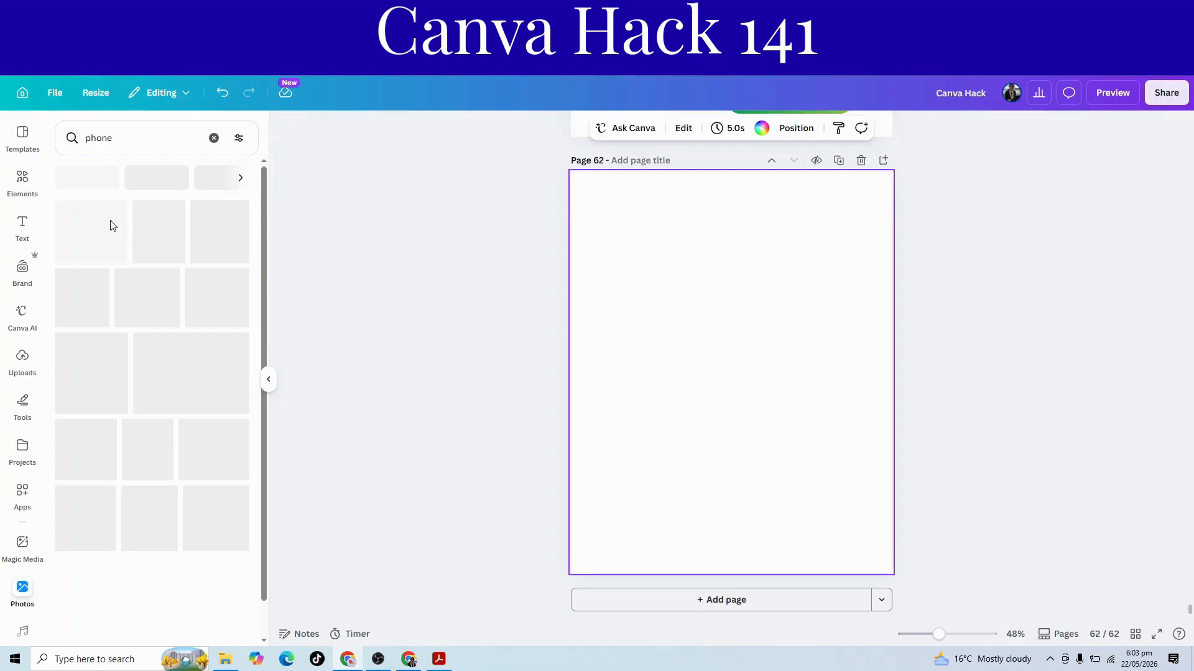
{"action": "scroll", "coordinate": [104, 393], "scroll_direction": "down", "scroll_amount": 2}
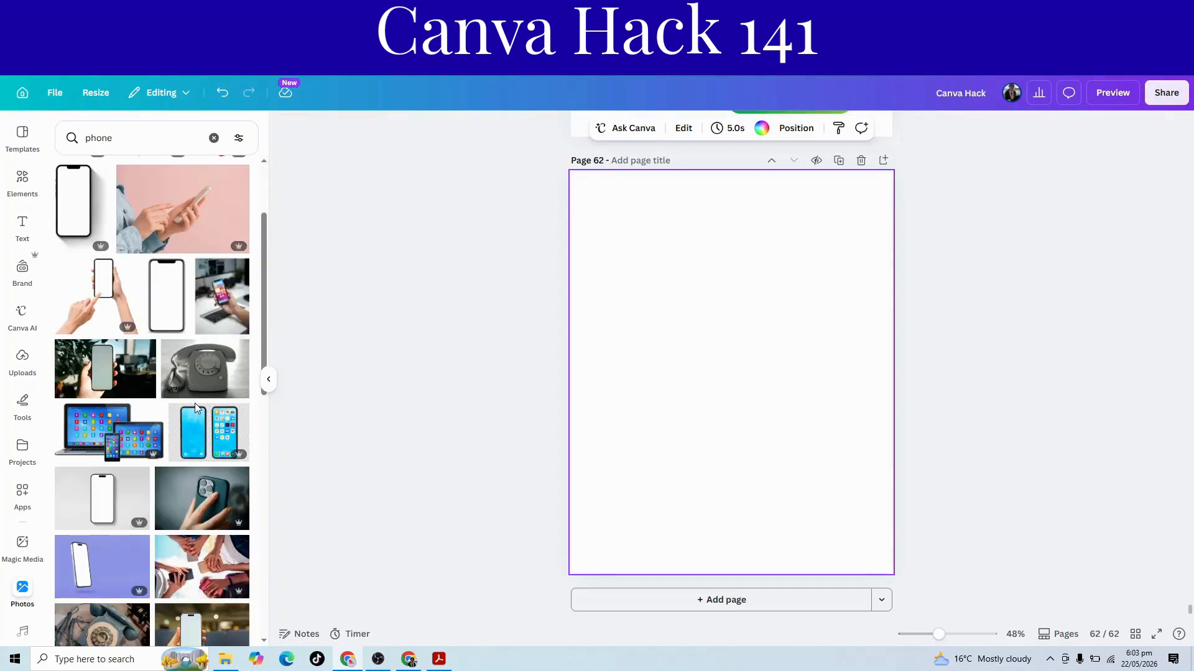
Insert the photo of a hand holding a blank-screen phone and enlarge and position it to fill page 62
{"action": "left_click", "coordinate": [103, 394]}
{"action": "left_click_drag", "start_coordinate": [778, 395], "coordinate": [893, 270]}
{"action": "left_click_drag", "start_coordinate": [714, 322], "coordinate": [315, 607]}
{"action": "left_click_drag", "start_coordinate": [682, 391], "coordinate": [764, 390]}
{"action": "left_click_drag", "start_coordinate": [409, 577], "coordinate": [406, 574]}
{"action": "left_click_drag", "start_coordinate": [522, 381], "coordinate": [571, 404]}
{"action": "left_click_drag", "start_coordinate": [1030, 376], "coordinate": [894, 388]}
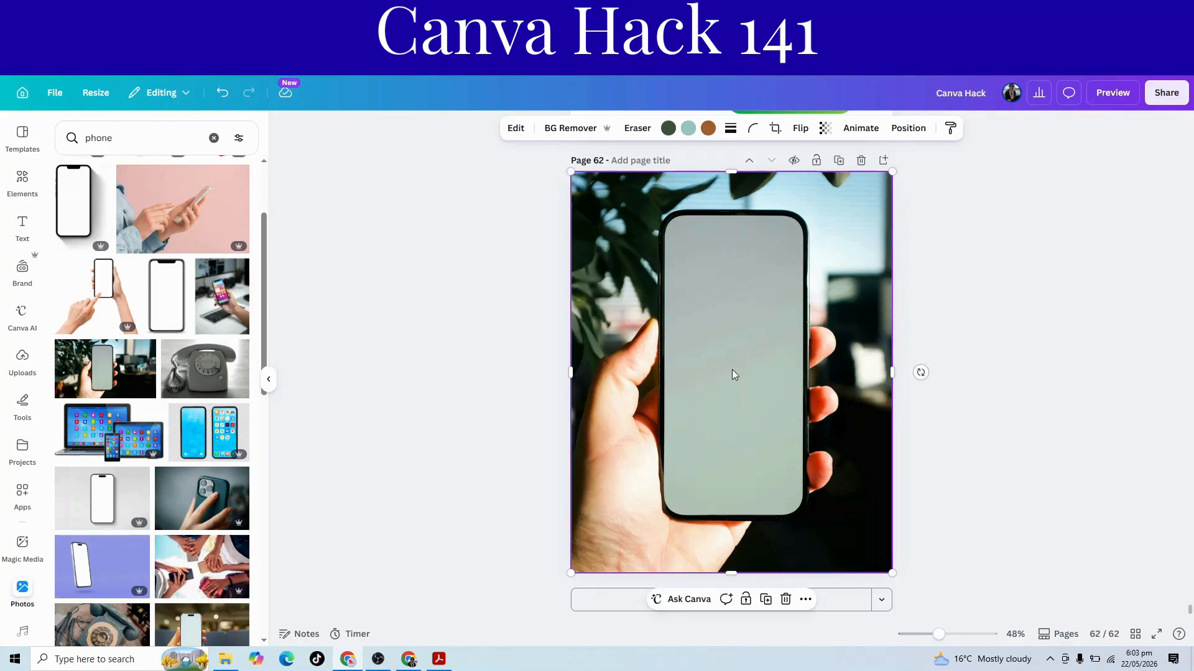
Open the Shape Cutout app and discard its previous image to start over
{"action": "left_click", "coordinate": [23, 491]}
{"action": "left_click", "coordinate": [75, 201]}
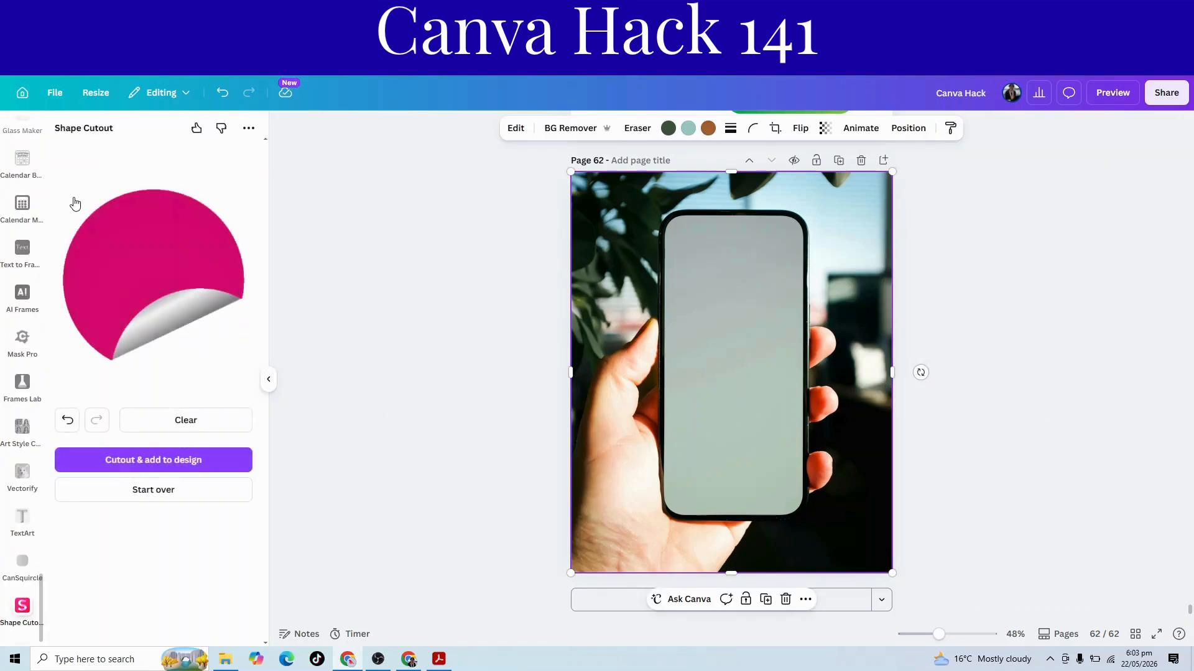
{"action": "left_click", "coordinate": [153, 491]}
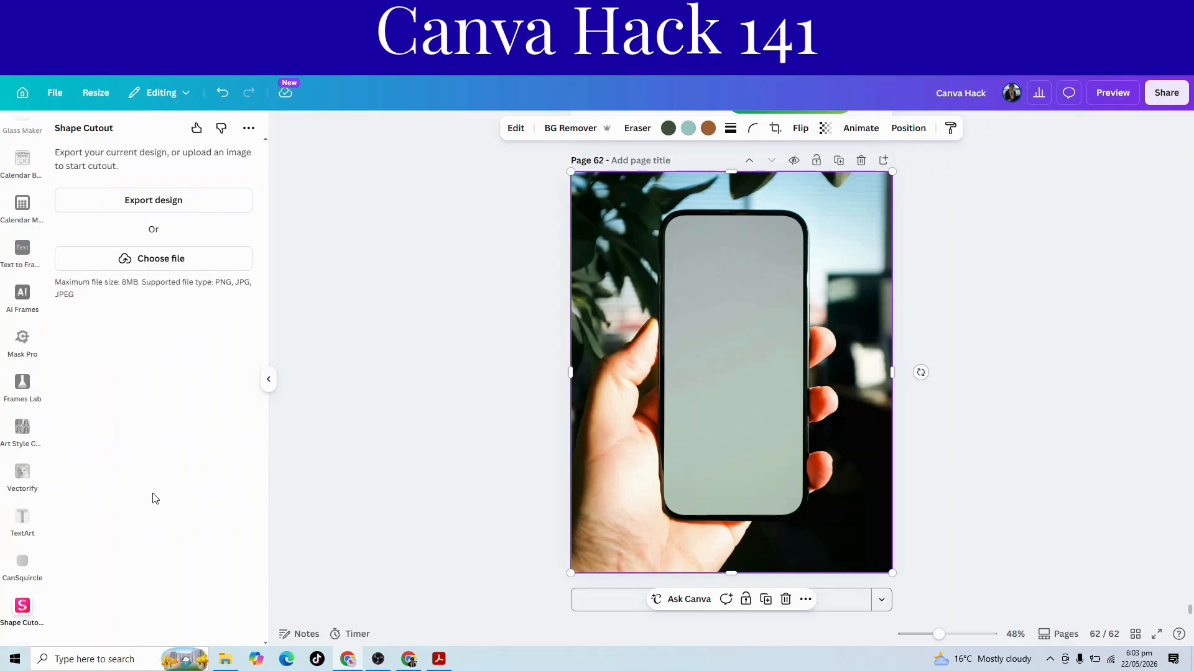
Export only the current page 62 as a PNG into Shape Cutout
{"action": "left_click", "coordinate": [147, 200]}
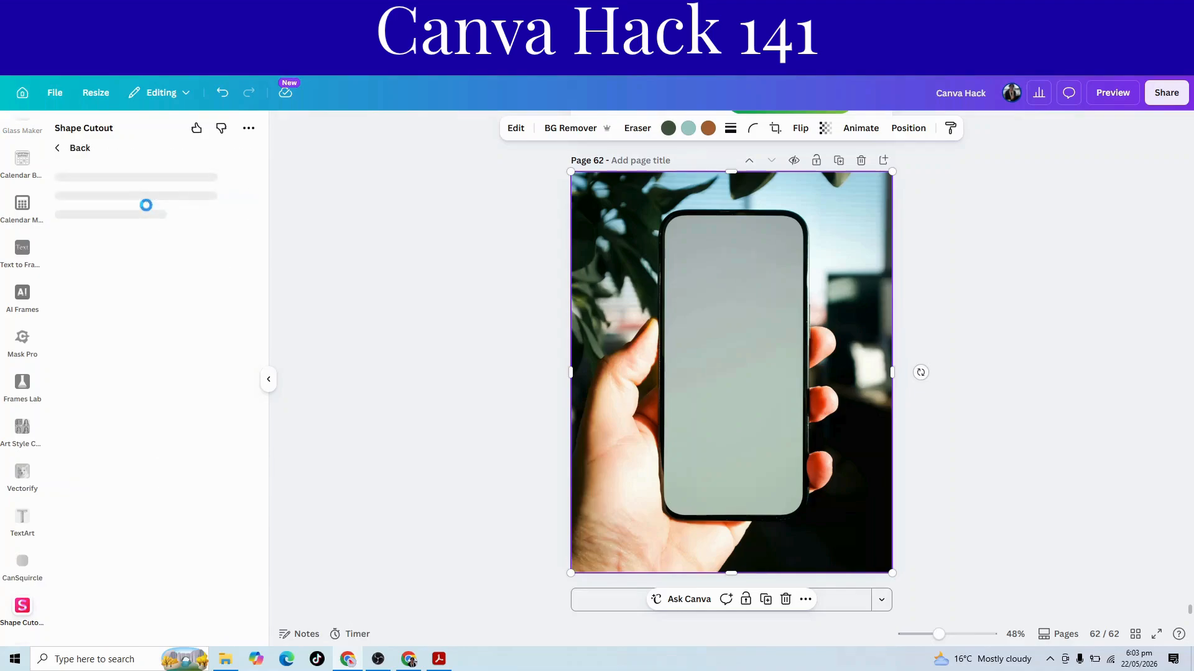
{"action": "left_click", "coordinate": [131, 249]}
{"action": "left_click", "coordinate": [73, 316]}
{"action": "left_click", "coordinate": [156, 461]}
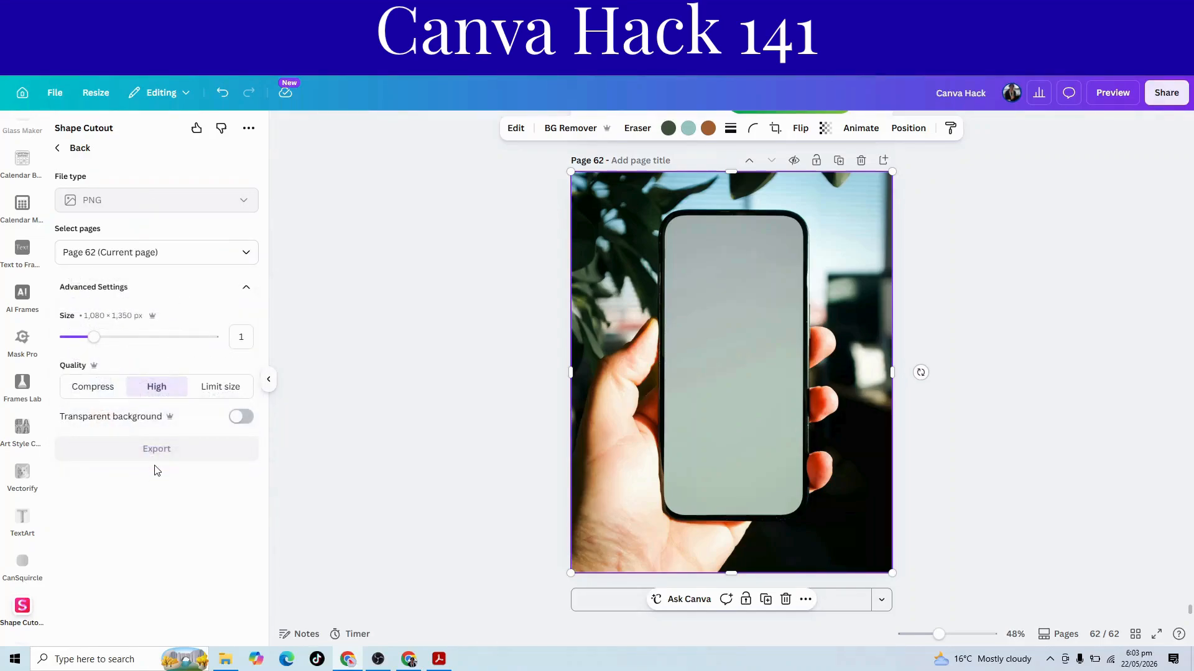
{"action": "left_click", "coordinate": [146, 454]}
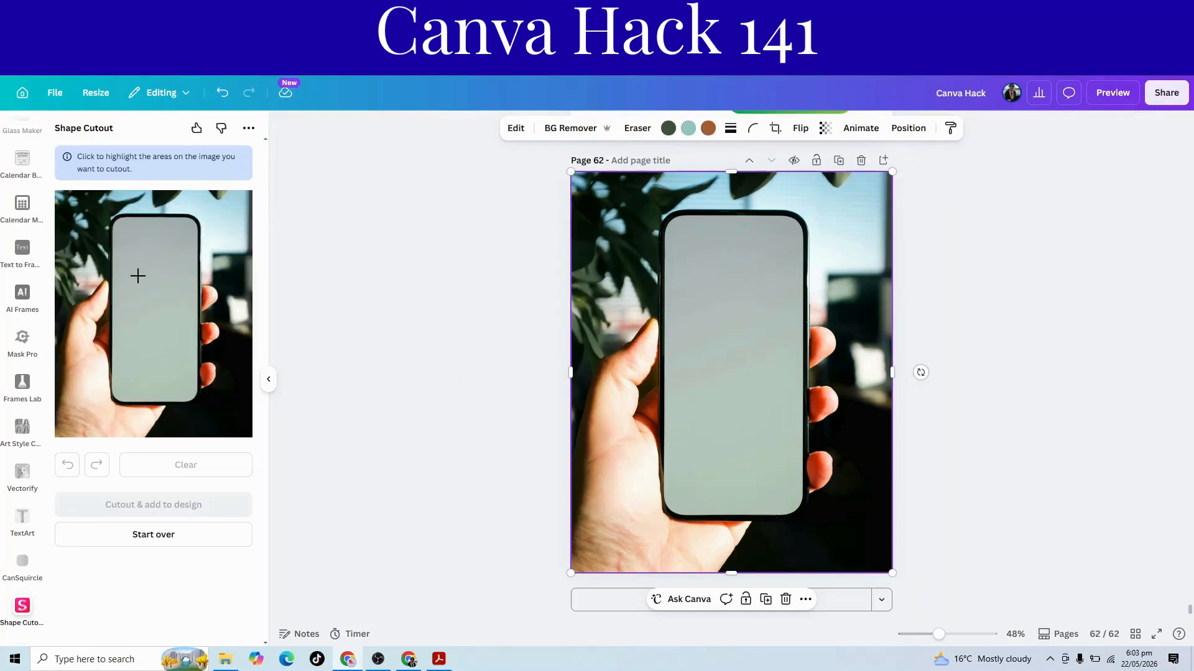
Cut out the phone's blank screen, add the cutout image to page 62, and align it exactly over the original photo
{"action": "left_click", "coordinate": [138, 275]}
{"action": "left_click", "coordinate": [153, 465]}
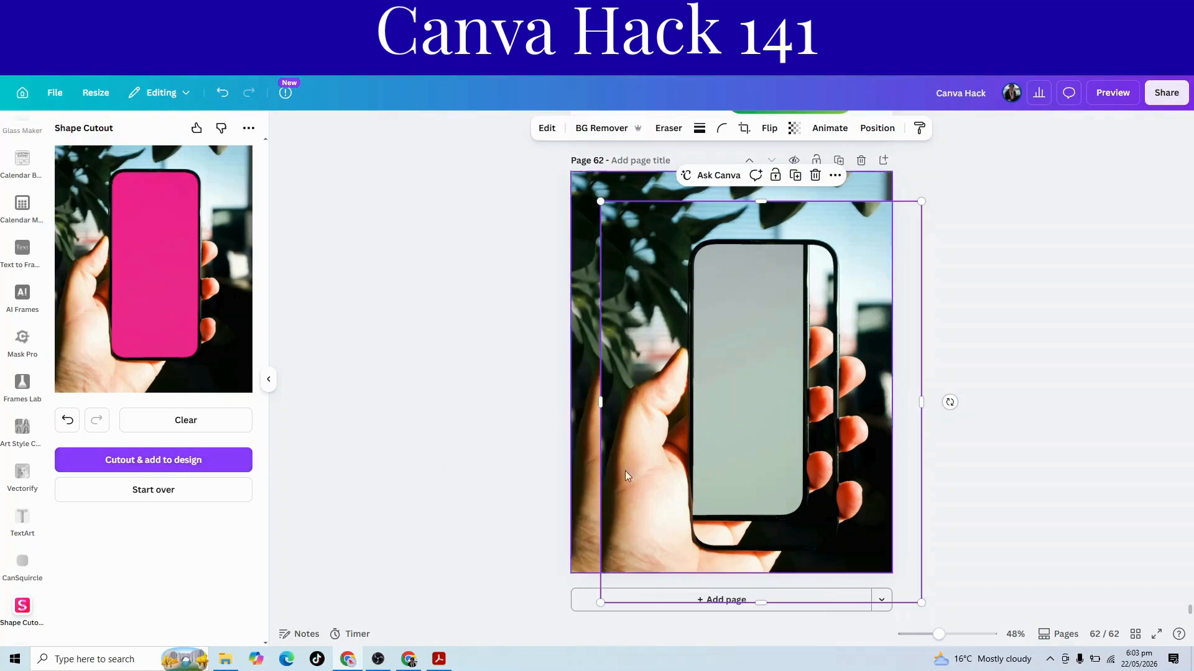
{"action": "left_click_drag", "start_coordinate": [745, 423], "coordinate": [715, 388]}
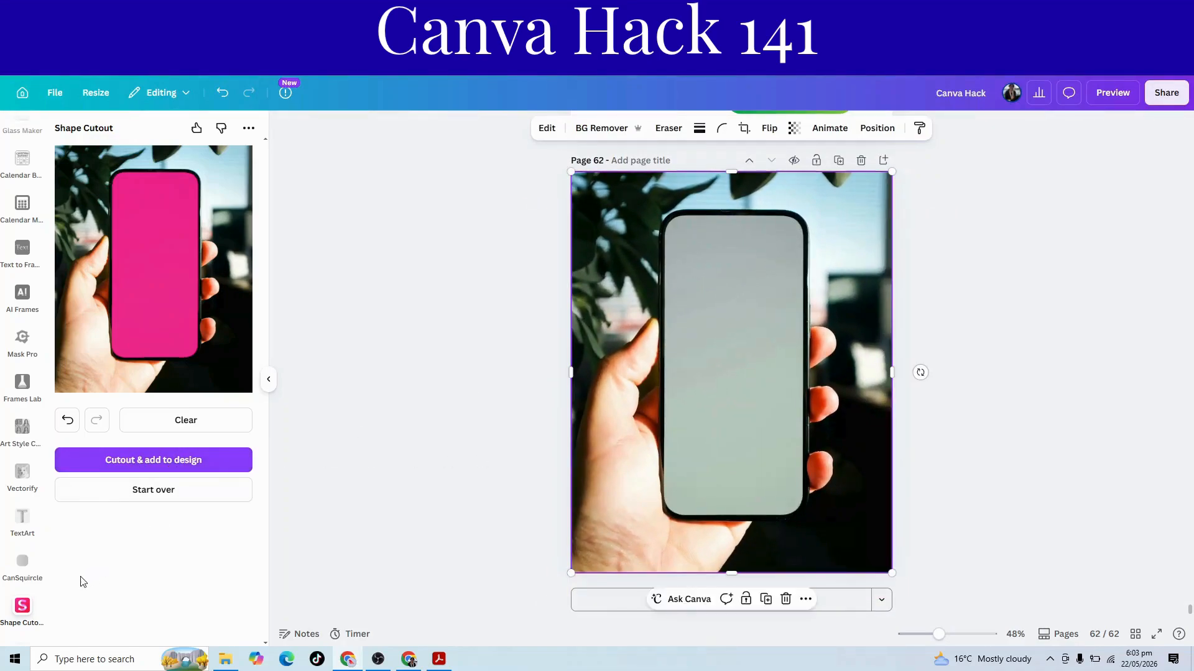
Clear the "phone" photo search and insert the recently used photo of the leaping female athlete at the upper part of page 62
{"action": "scroll", "coordinate": [16, 283], "scroll_direction": "up", "scroll_amount": 3}
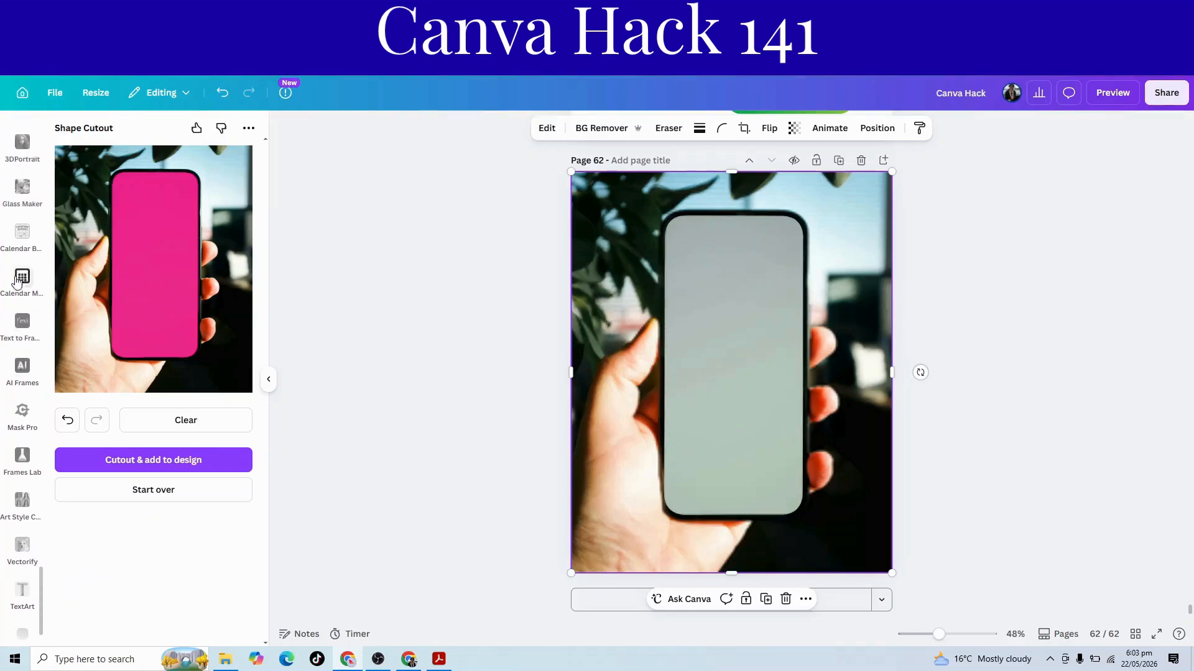
{"action": "left_click", "coordinate": [22, 587]}
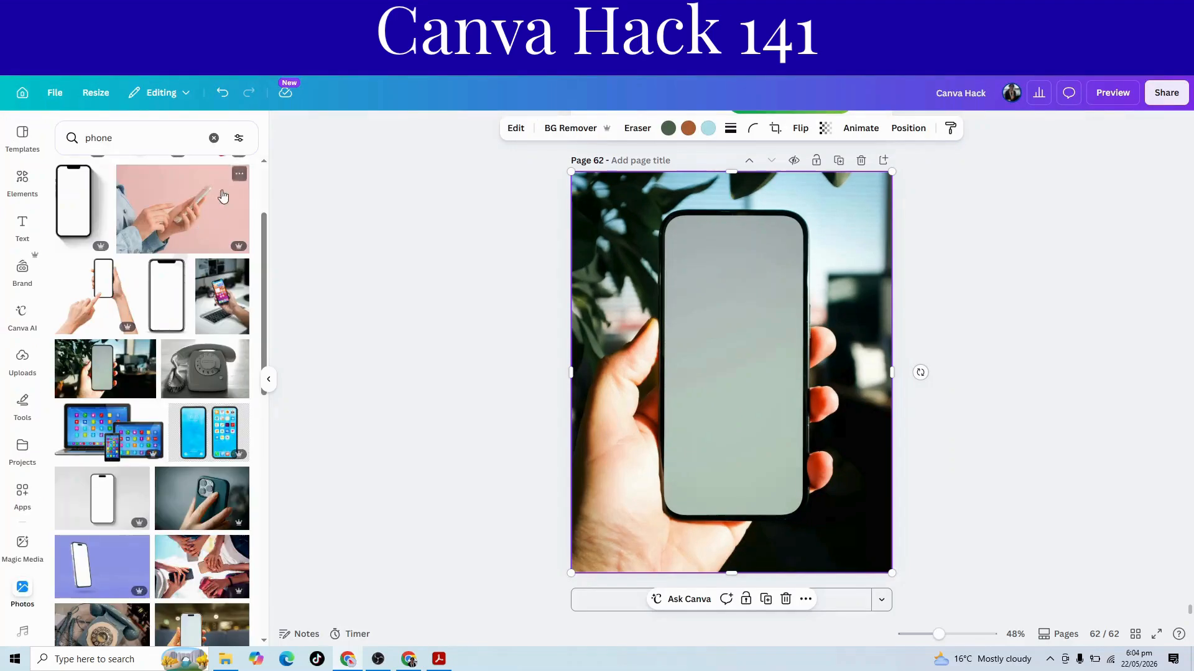
{"action": "left_click", "coordinate": [213, 137]}
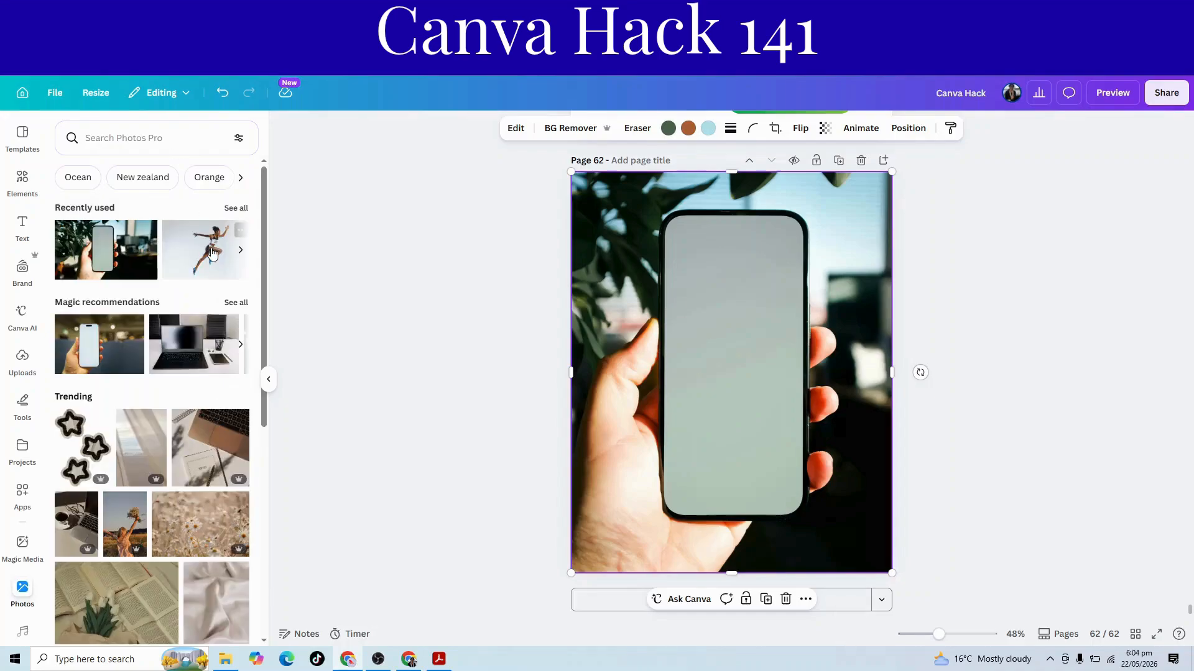
{"action": "left_click", "coordinate": [211, 253]}
{"action": "left_click_drag", "start_coordinate": [804, 408], "coordinate": [887, 296]}
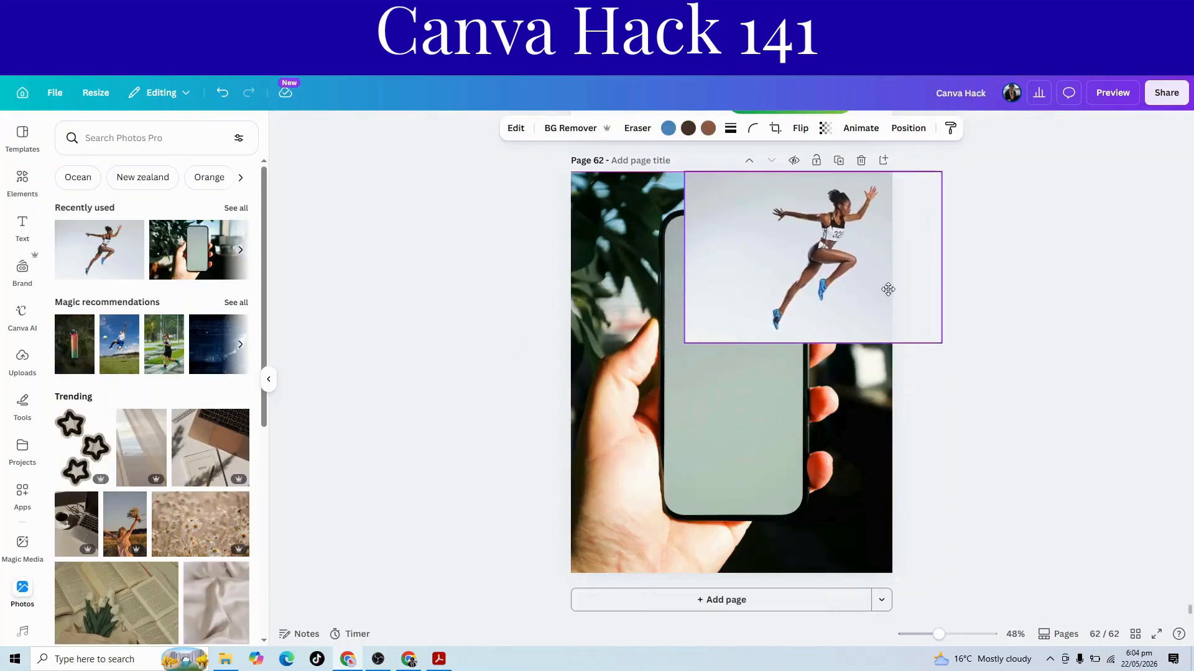
Enlarge the athlete photo, centre her over the phone, and crop both sides of the photo to the page edges
{"action": "left_click_drag", "start_coordinate": [684, 343], "coordinate": [390, 631]}
{"action": "left_click_drag", "start_coordinate": [749, 454], "coordinate": [821, 442]}
{"action": "left_click_drag", "start_coordinate": [739, 437], "coordinate": [739, 437]}
{"action": "left_click_drag", "start_coordinate": [600, 394], "coordinate": [570, 394]}
{"action": "left_click_drag", "start_coordinate": [1013, 377], "coordinate": [892, 391]}
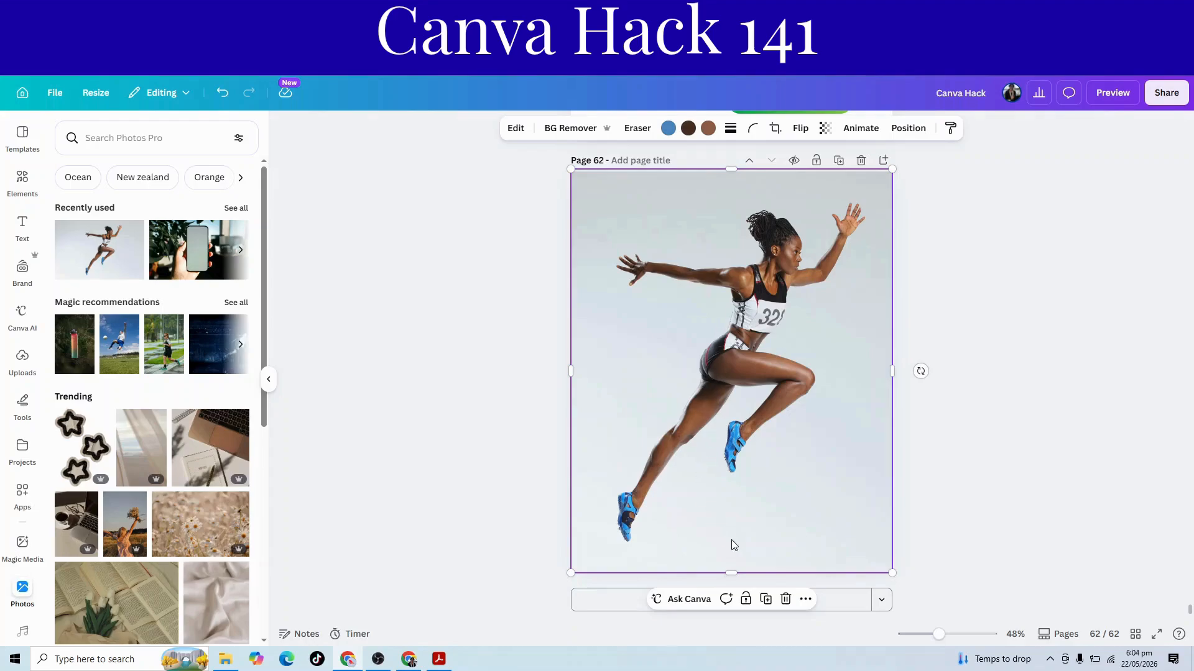
Duplicate the athlete photo, shift the copy aside, and move the original one layer down, beneath the phone cutout
{"action": "left_click", "coordinate": [766, 599]}
{"action": "left_click_drag", "start_coordinate": [770, 442], "coordinate": [923, 429]}
{"action": "left_click", "coordinate": [644, 392]}
{"action": "left_click", "coordinate": [908, 128]}
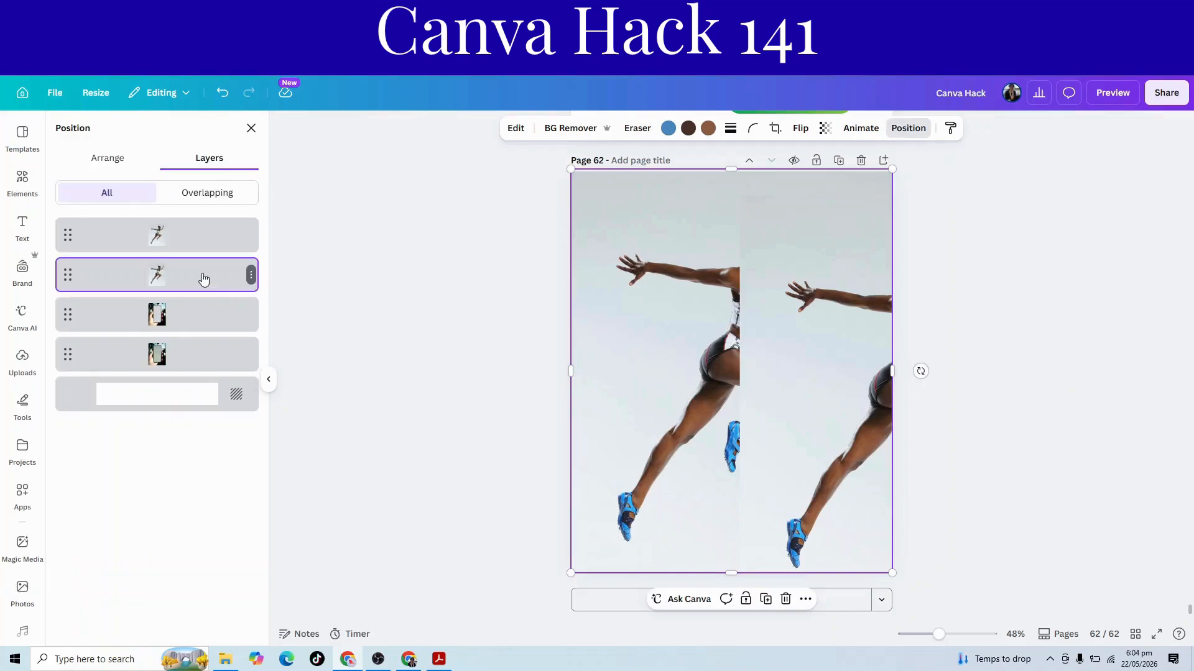
{"action": "left_click_drag", "start_coordinate": [181, 282], "coordinate": [174, 320]}
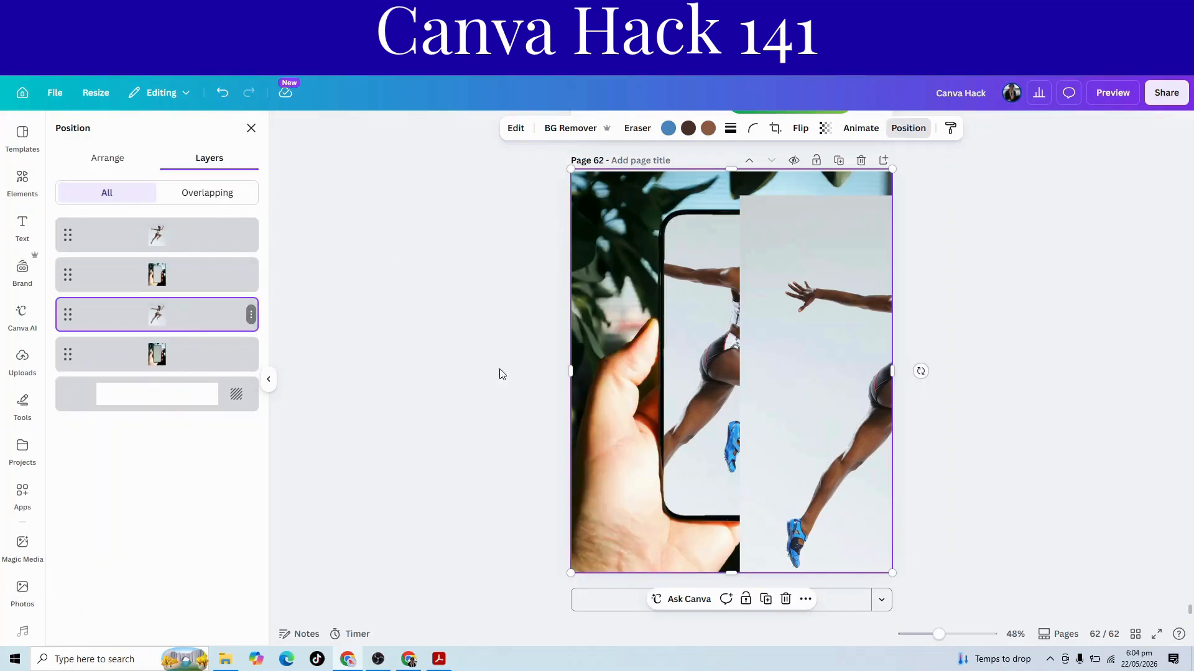
Realign the duplicate athlete over the original, remove its background, and crop its left side to just inside the phone's left edge
{"action": "left_click", "coordinate": [845, 416]}
{"action": "left_click_drag", "start_coordinate": [970, 435], "coordinate": [802, 403]}
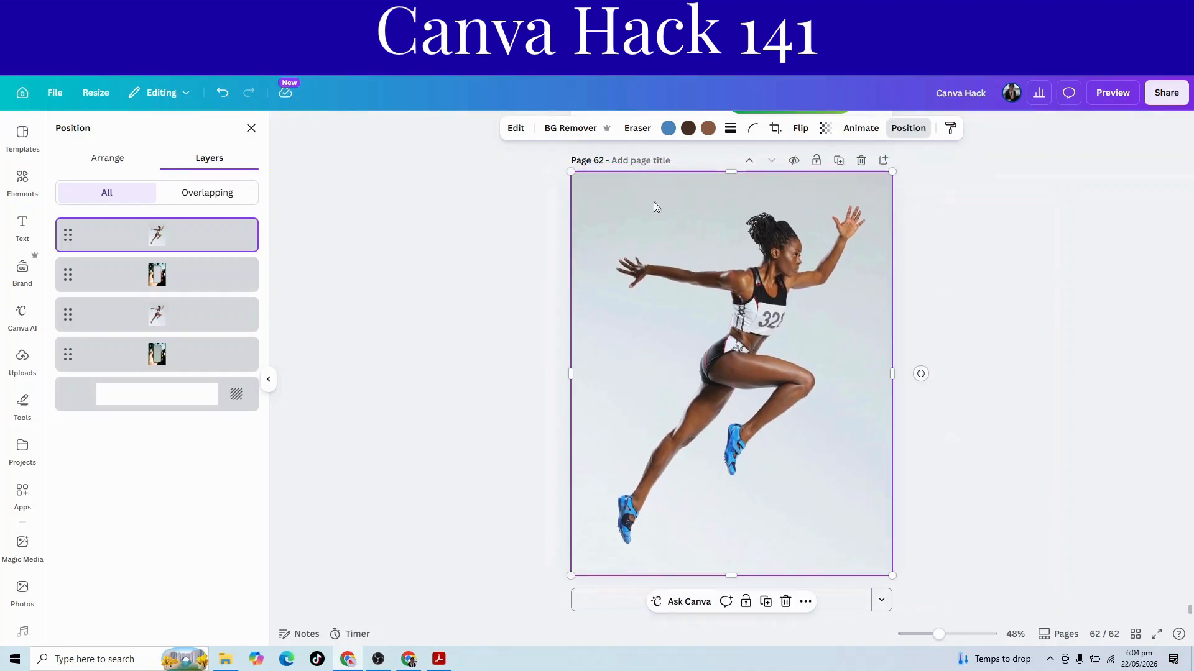
{"action": "left_click", "coordinate": [564, 135]}
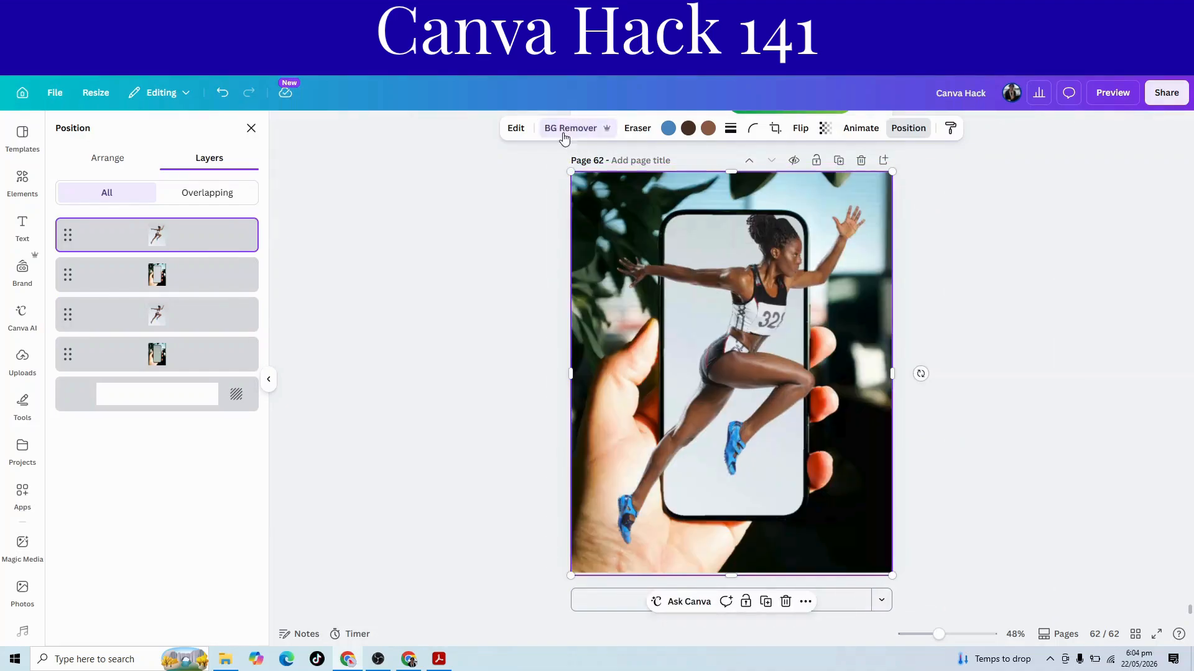
{"action": "left_click_drag", "start_coordinate": [573, 381], "coordinate": [678, 381]}
{"action": "left_click", "coordinate": [1025, 449]}
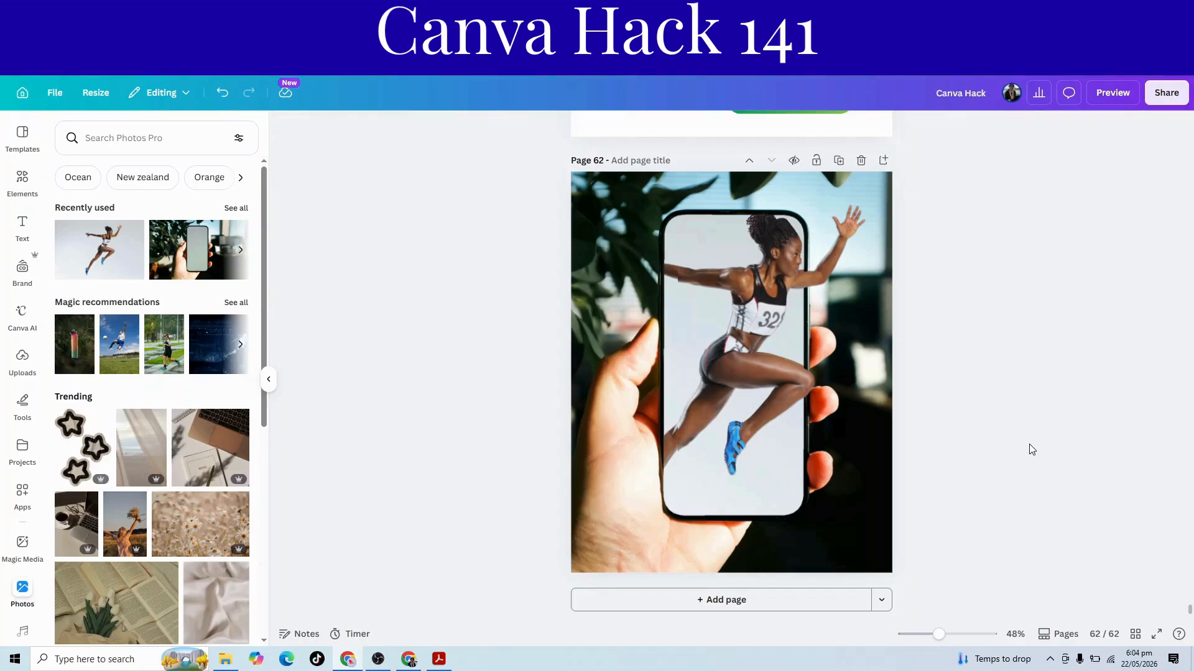
Add a blank page after page 62 and insert the red circle sticker with a large silver peeled corner
{"action": "scroll", "coordinate": [1053, 460], "scroll_direction": "up", "scroll_amount": 5}
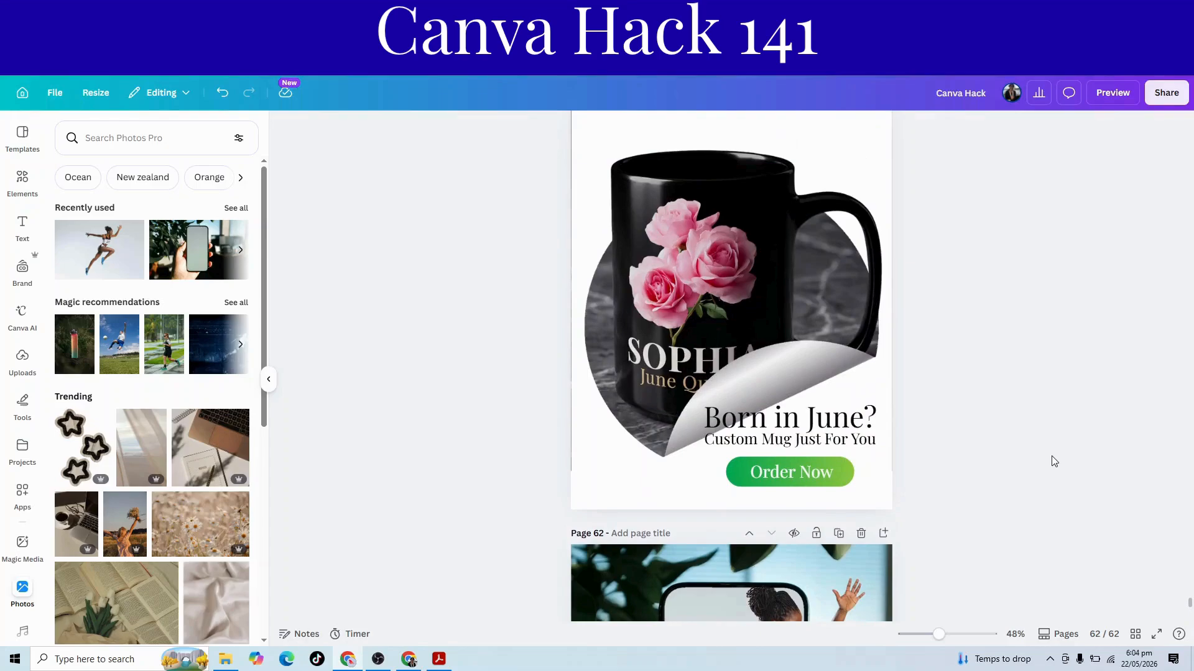
{"action": "scroll", "coordinate": [852, 429], "scroll_direction": "down", "scroll_amount": 4}
{"action": "scroll", "coordinate": [836, 457], "scroll_direction": "down", "scroll_amount": 2}
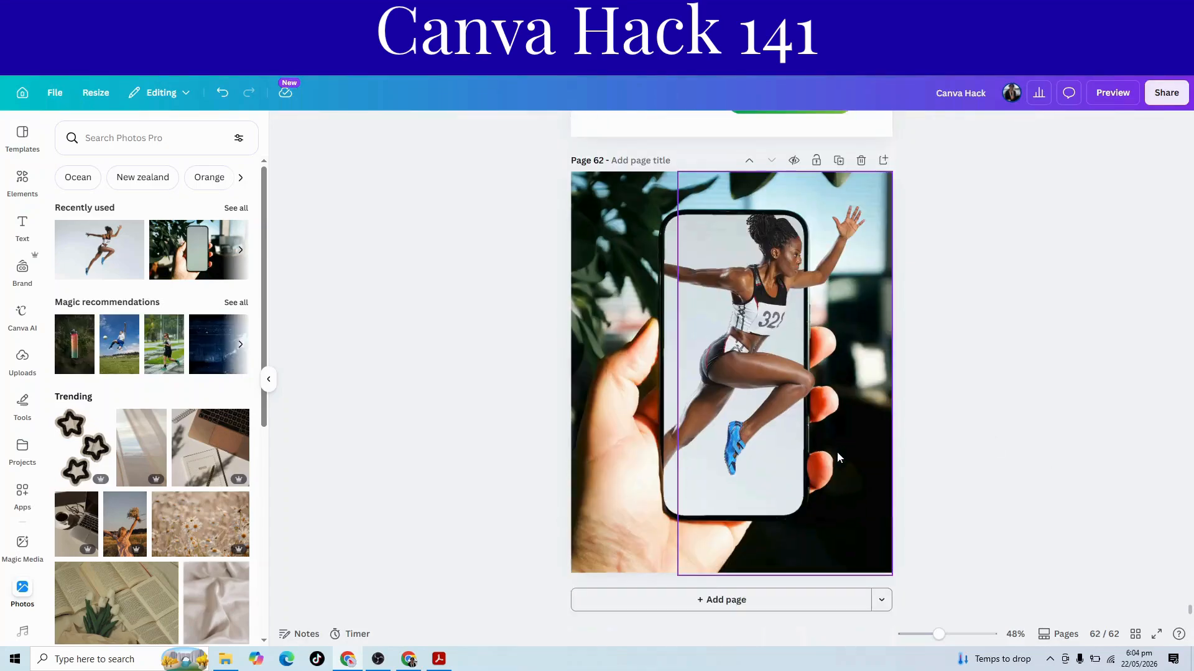
{"action": "left_click", "coordinate": [730, 600]}
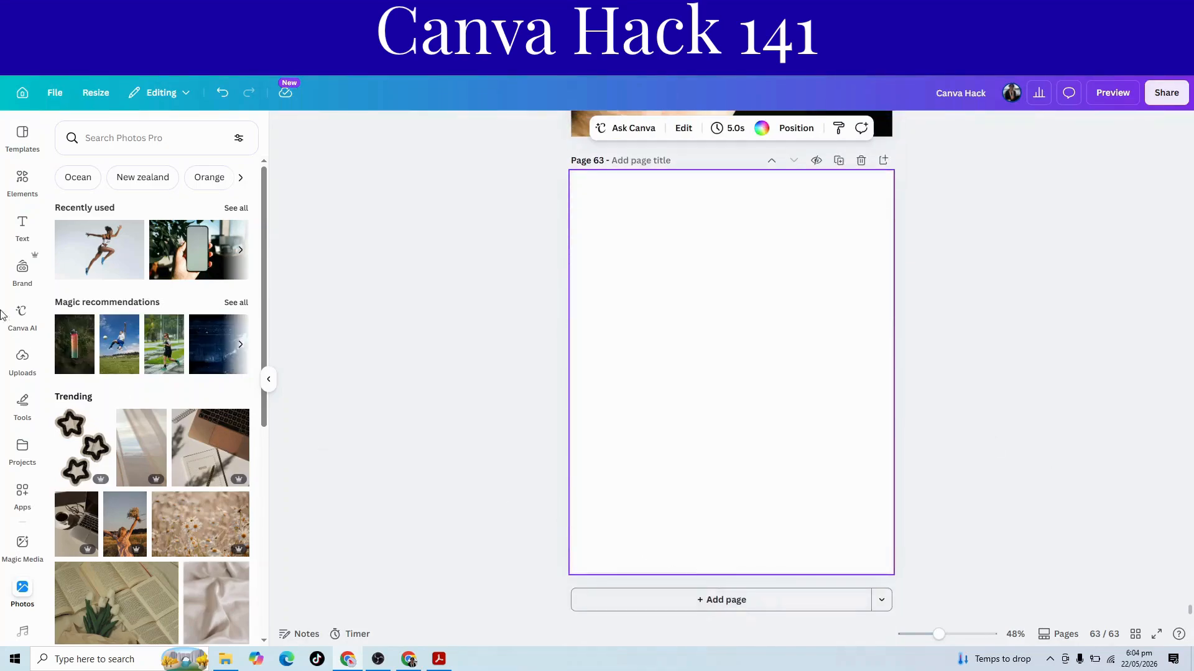
{"action": "left_click", "coordinate": [18, 192]}
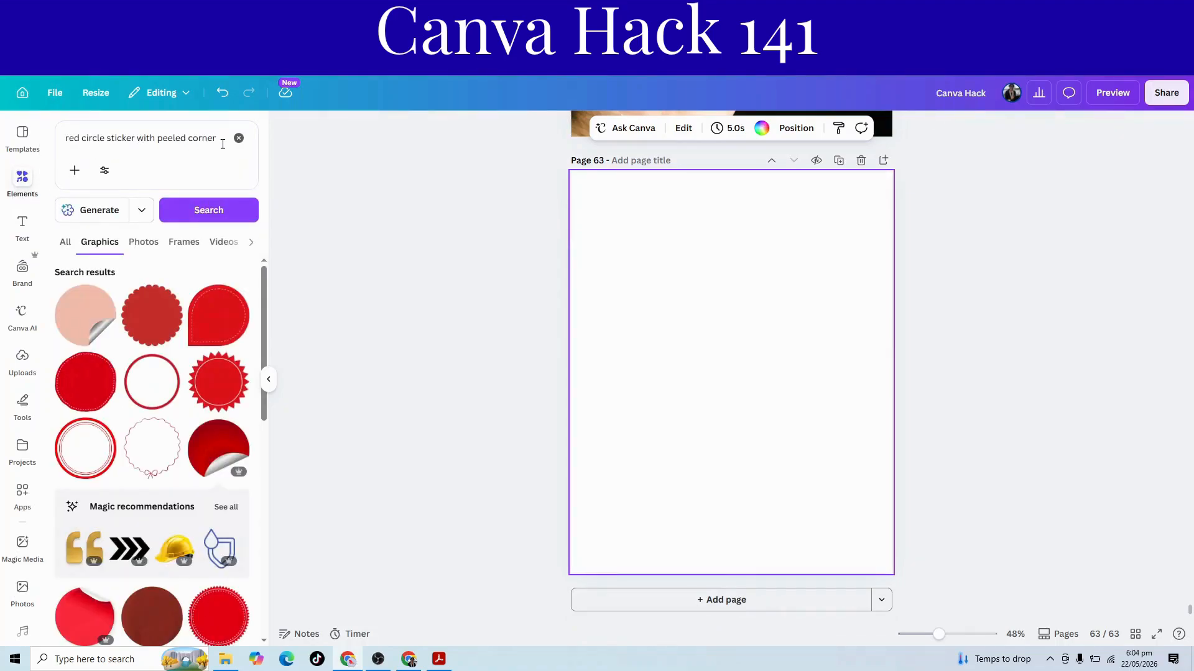
{"action": "left_click", "coordinate": [211, 457]}
{"action": "left_click_drag", "start_coordinate": [689, 429], "coordinate": [674, 402]}
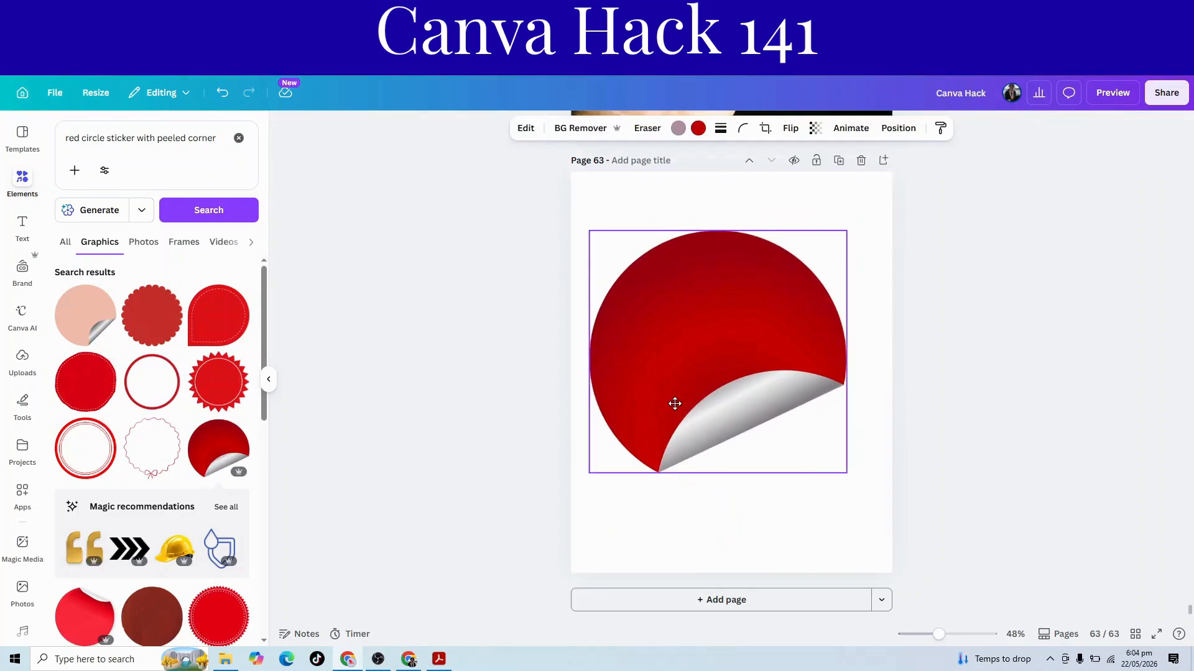
Enlarge and centre the circle sticker on the page and change its red colour to black
{"action": "left_click_drag", "start_coordinate": [846, 473], "coordinate": [871, 506]}
{"action": "left_click_drag", "start_coordinate": [795, 417], "coordinate": [802, 417]}
{"action": "left_click", "coordinate": [684, 129]}
{"action": "left_click", "coordinate": [209, 276]}
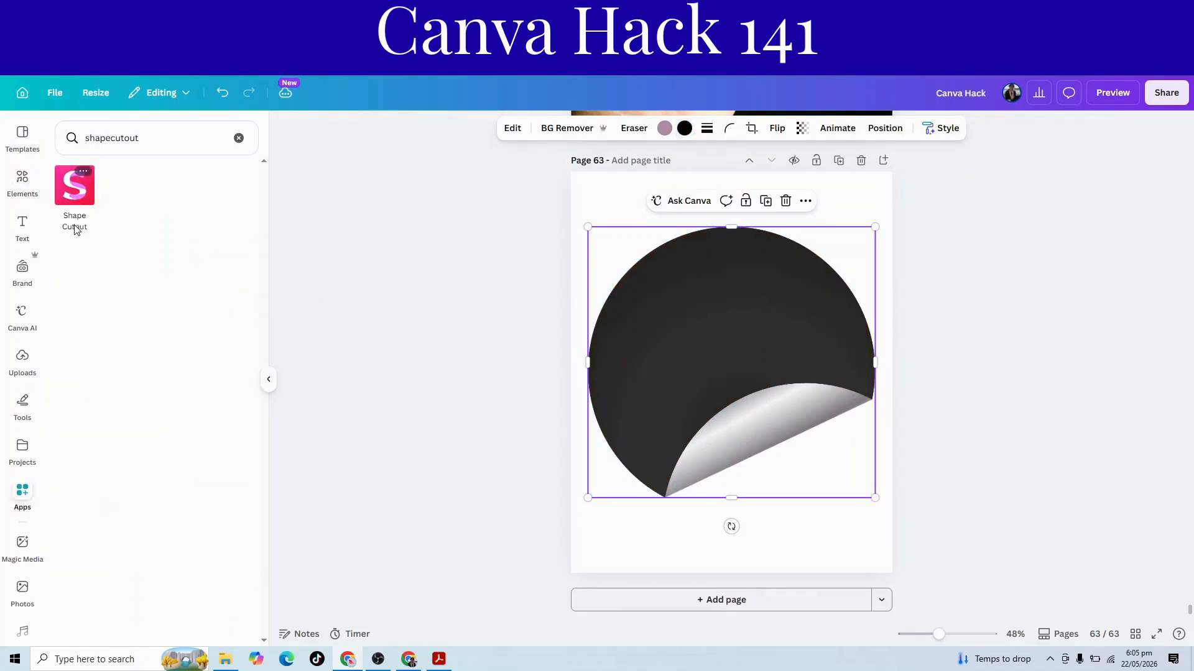
Reopen Shape Cutout, discard its previous image, and export only the current page 63 as a PNG into it
{"action": "left_click", "coordinate": [76, 193]}
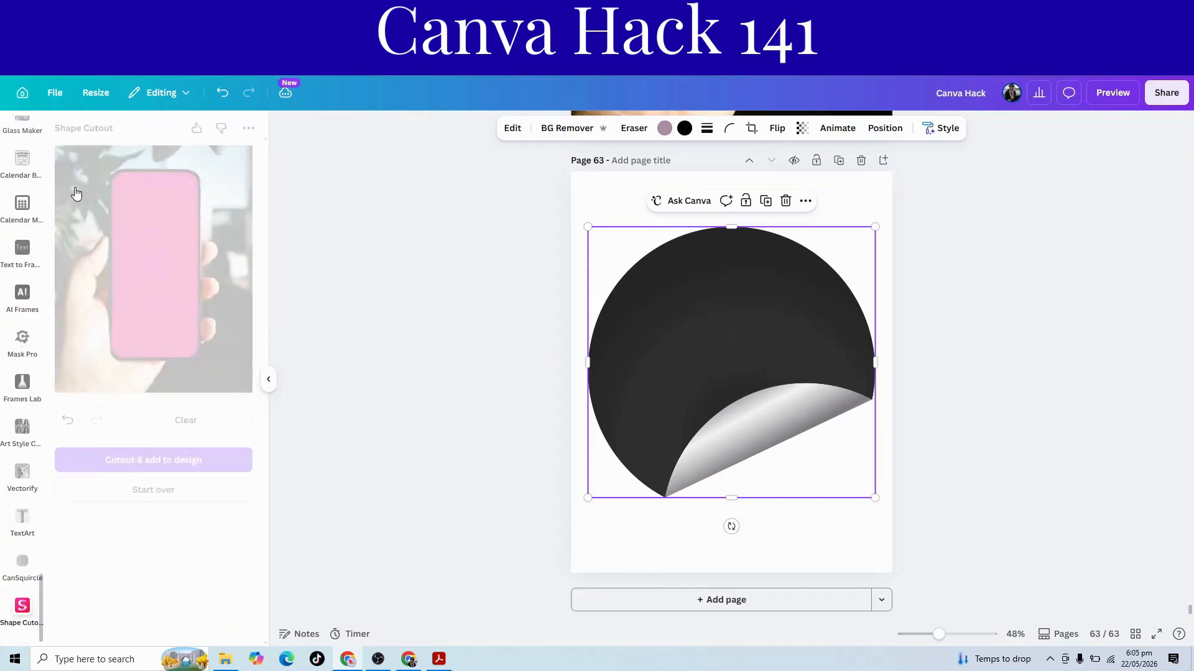
{"action": "left_click", "coordinate": [147, 491]}
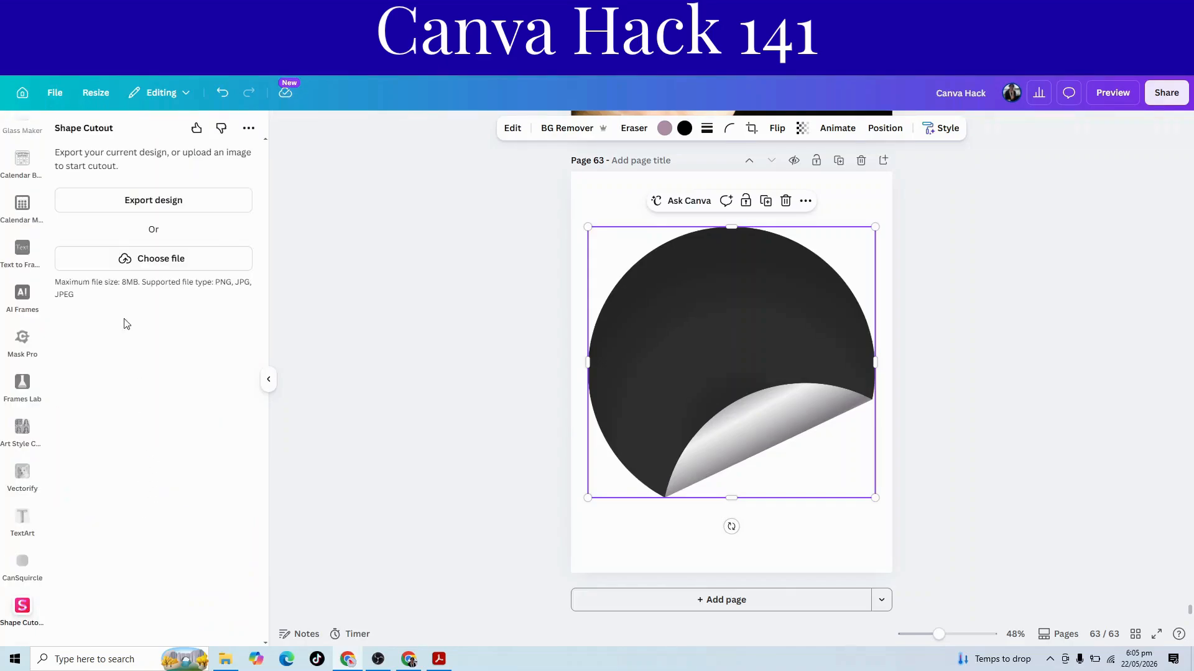
{"action": "left_click", "coordinate": [147, 205]}
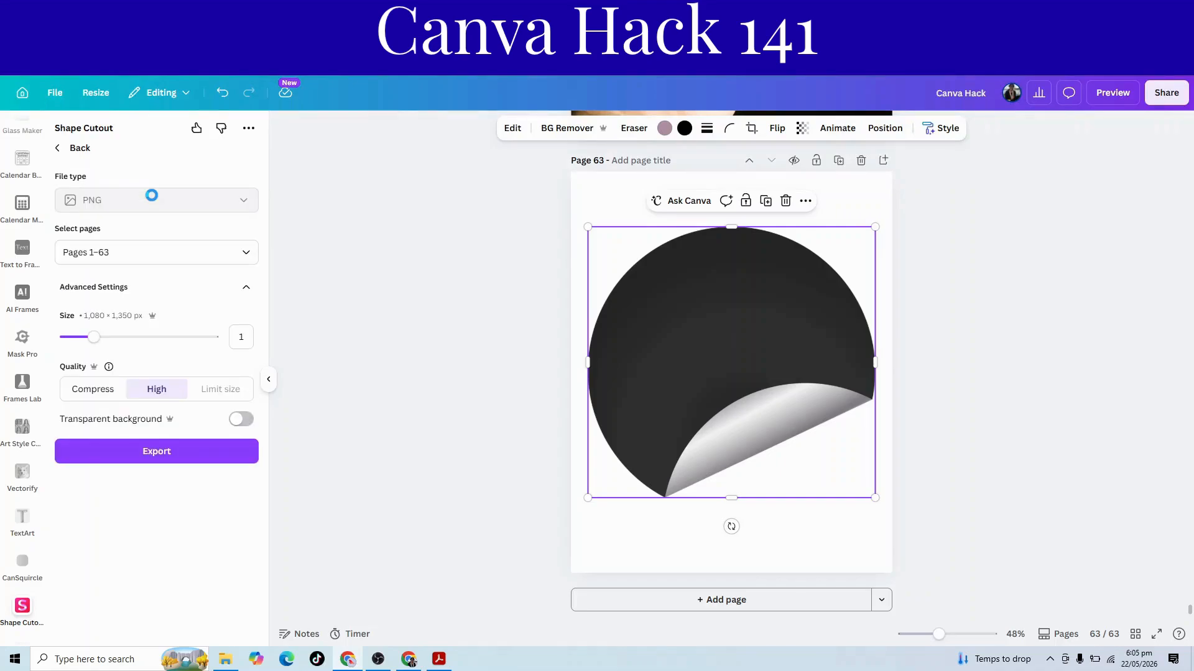
{"action": "left_click", "coordinate": [144, 254]}
{"action": "left_click", "coordinate": [122, 312]}
{"action": "scroll", "coordinate": [114, 426], "scroll_direction": "down", "scroll_amount": 1}
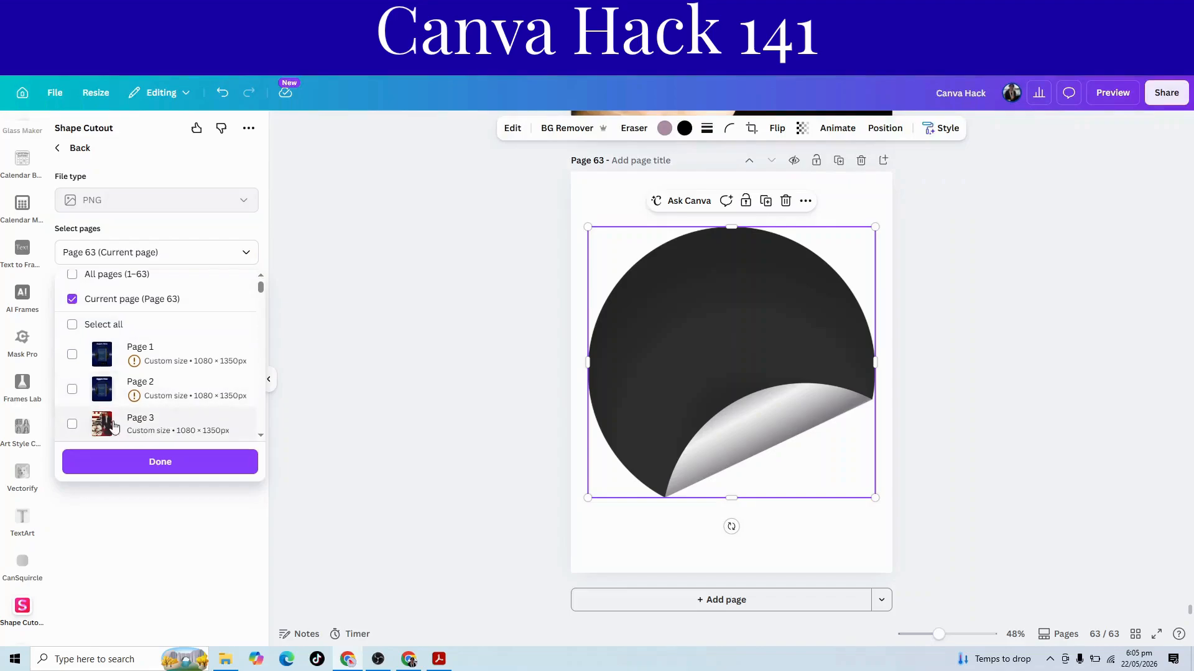
{"action": "left_click", "coordinate": [176, 462]}
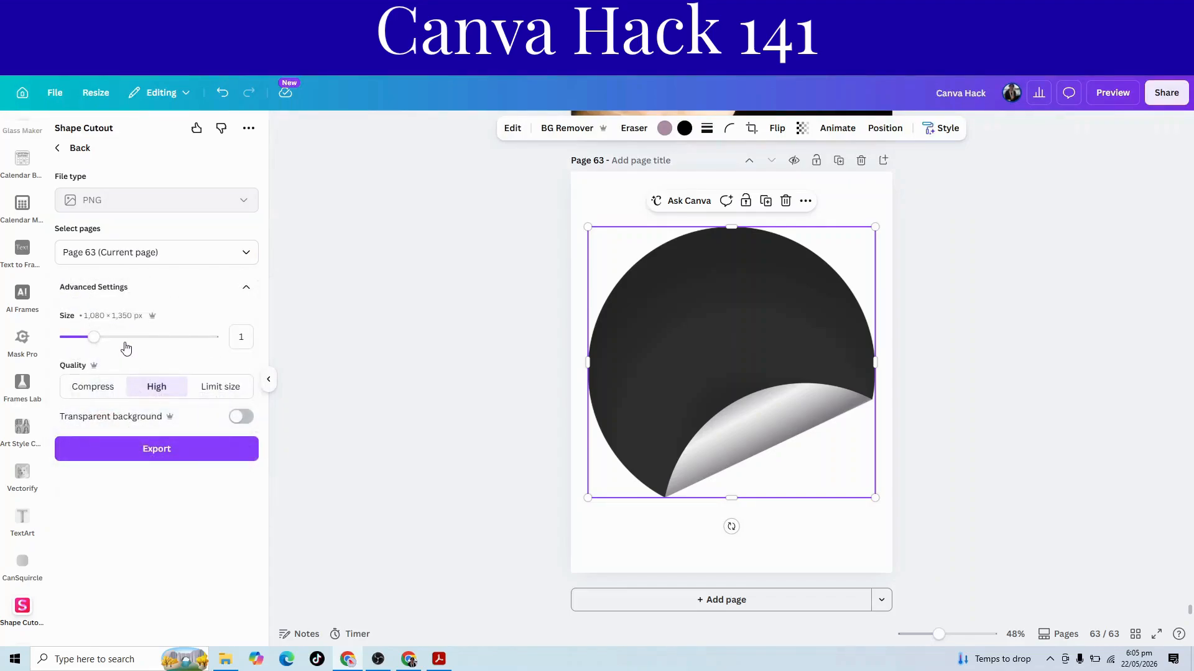
{"action": "left_click", "coordinate": [147, 454]}
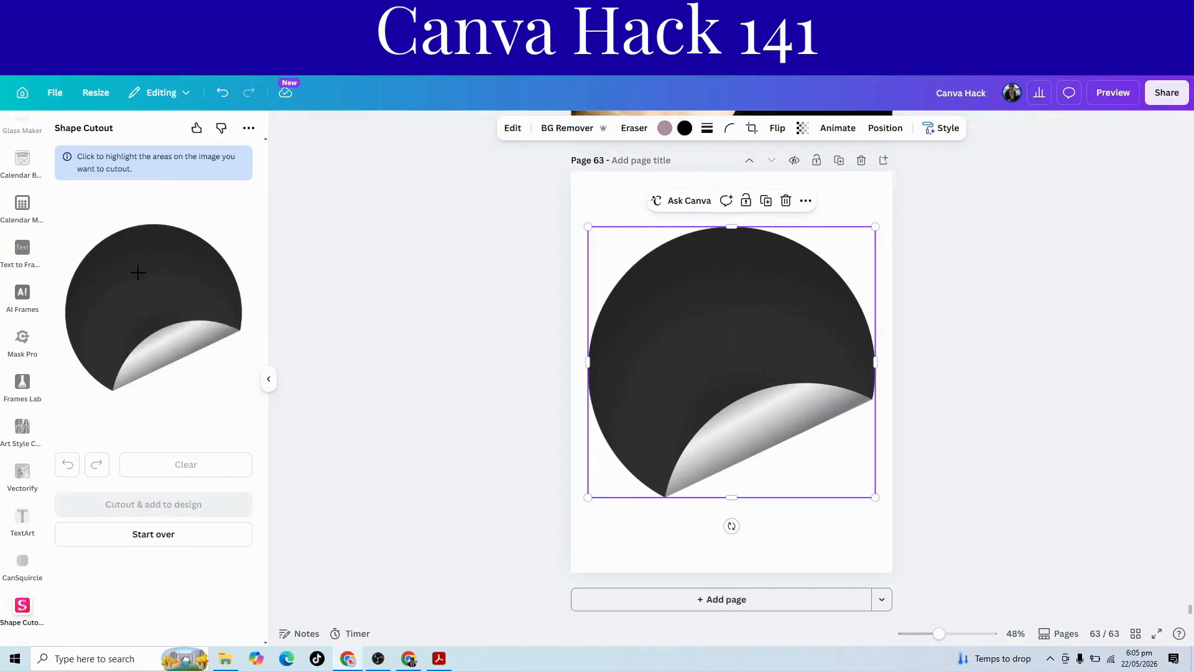
Cut out the black area of the sticker, add the cutout image to page 63, and align it to the page edges
{"action": "left_click", "coordinate": [138, 272]}
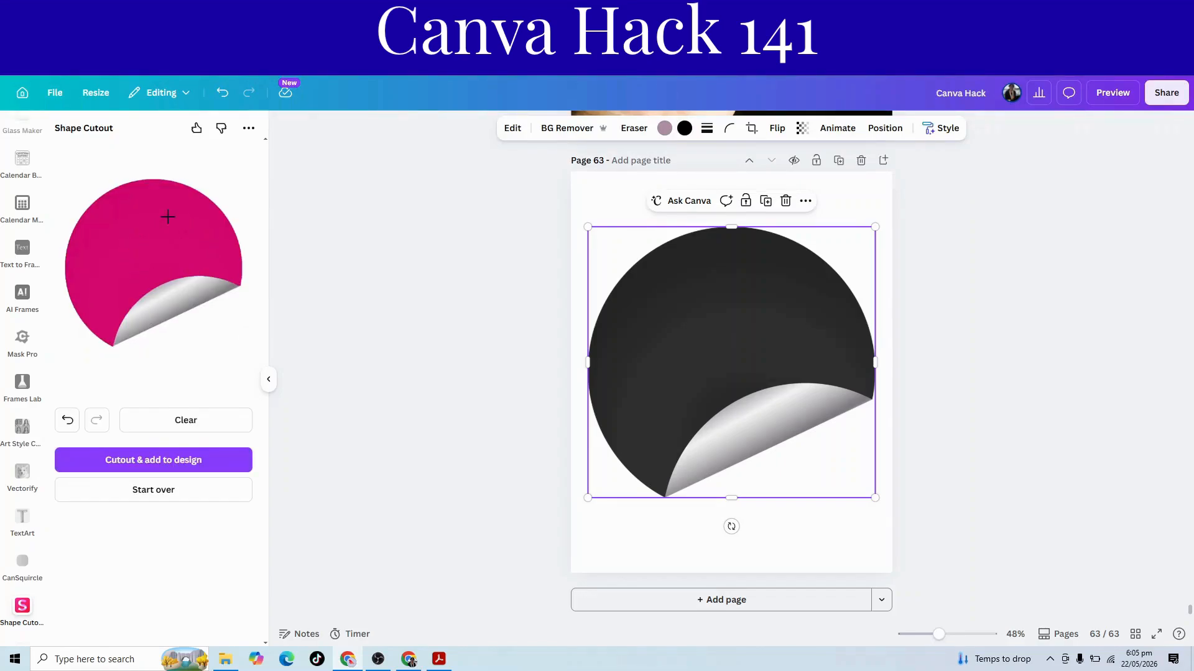
{"action": "left_click", "coordinate": [163, 467]}
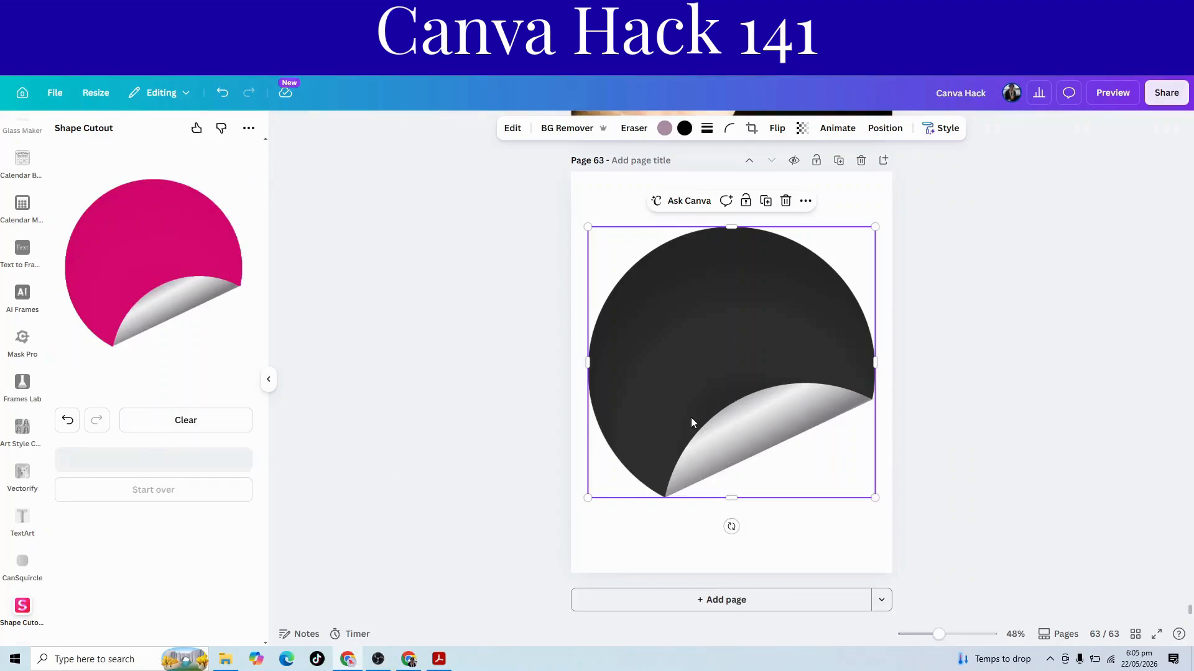
{"action": "left_click_drag", "start_coordinate": [715, 401], "coordinate": [702, 377]}
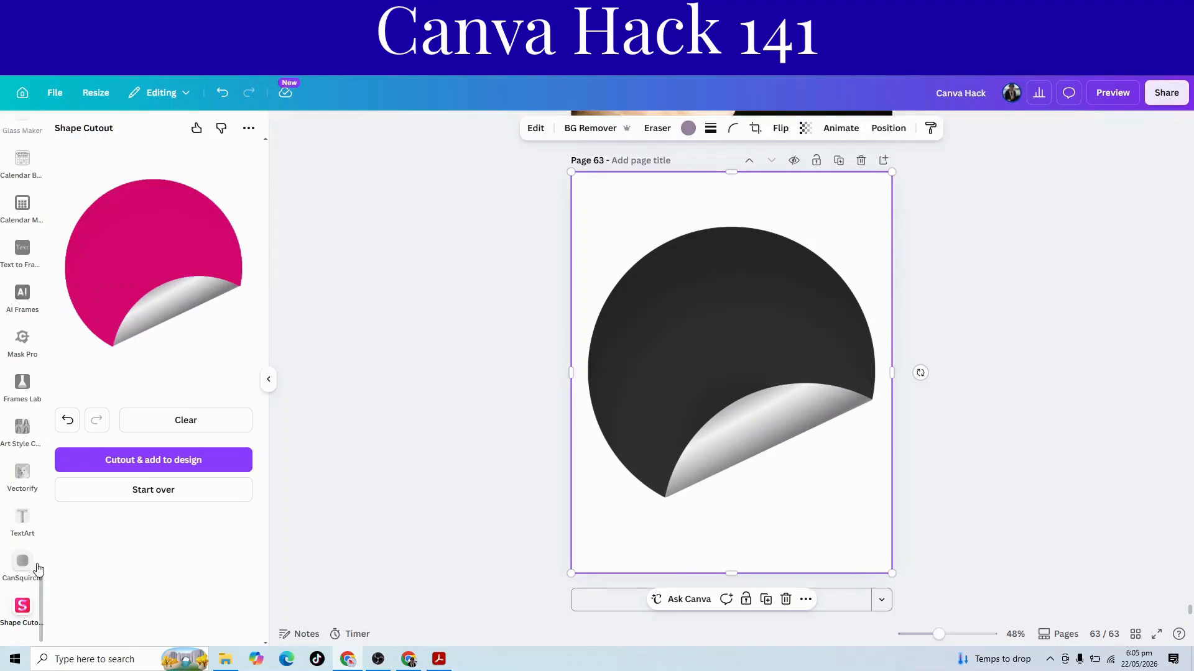
Insert the uploaded photo of the black rose mug on dark marble onto page 63, discarding the mug image without the marble background
{"action": "scroll", "coordinate": [41, 580], "scroll_direction": "up", "scroll_amount": 15}
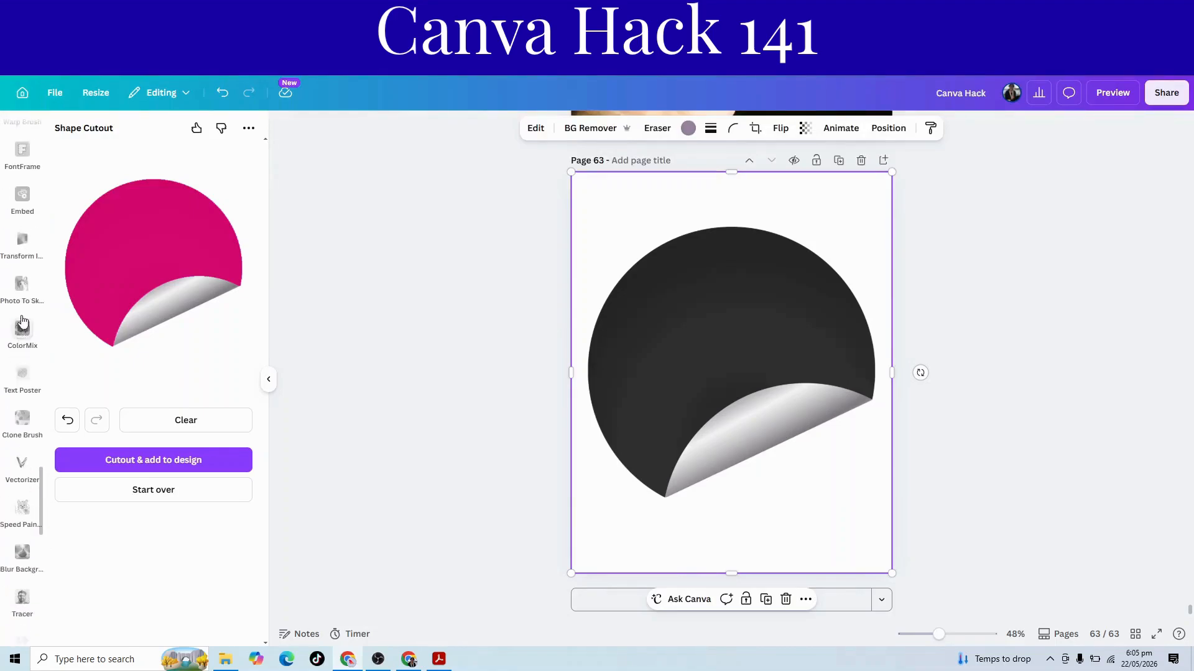
{"action": "scroll", "coordinate": [13, 302], "scroll_direction": "up", "scroll_amount": 15}
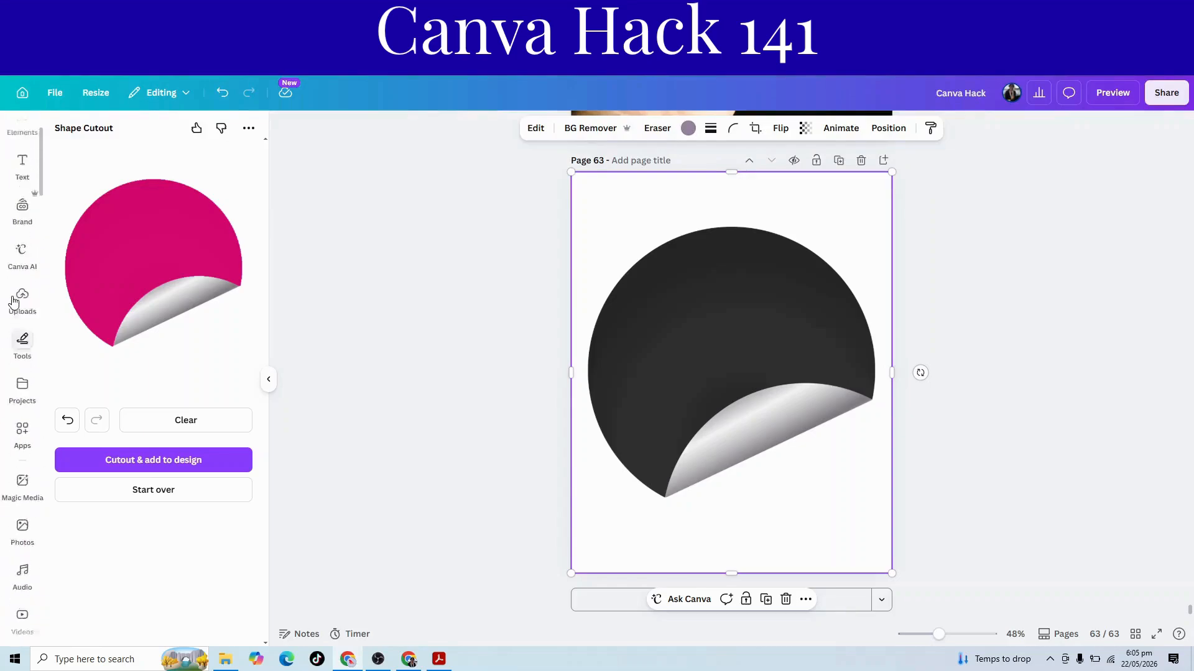
{"action": "left_click", "coordinate": [19, 367]}
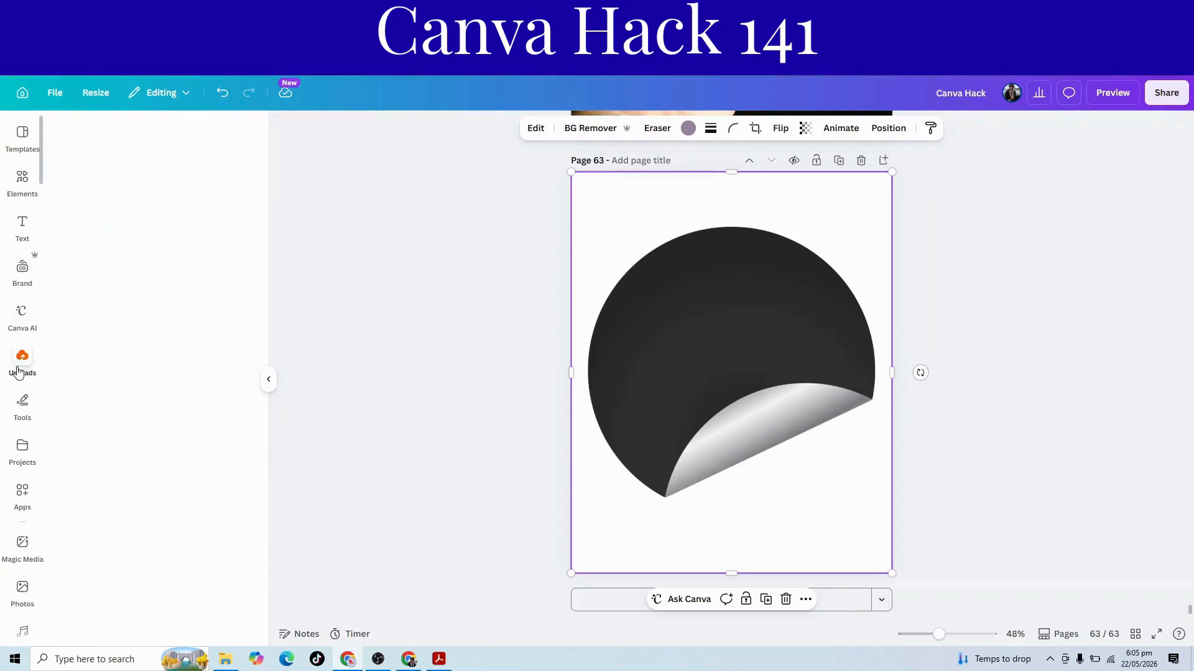
{"action": "left_click", "coordinate": [78, 398]}
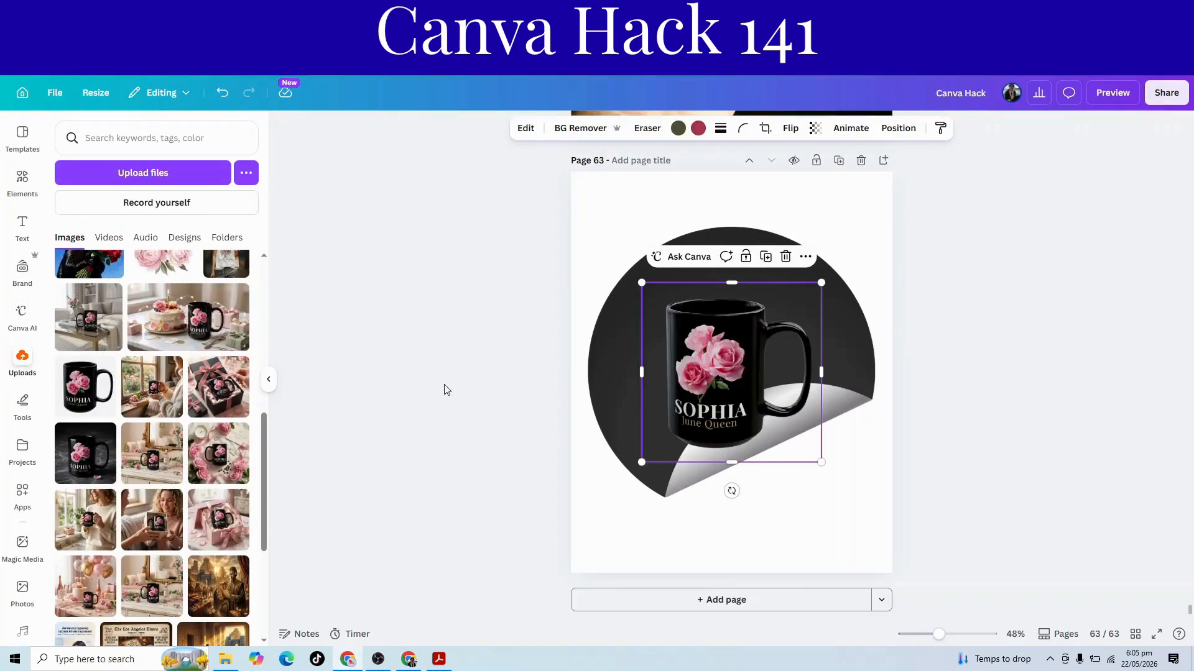
{"action": "key", "text": "Delete"}
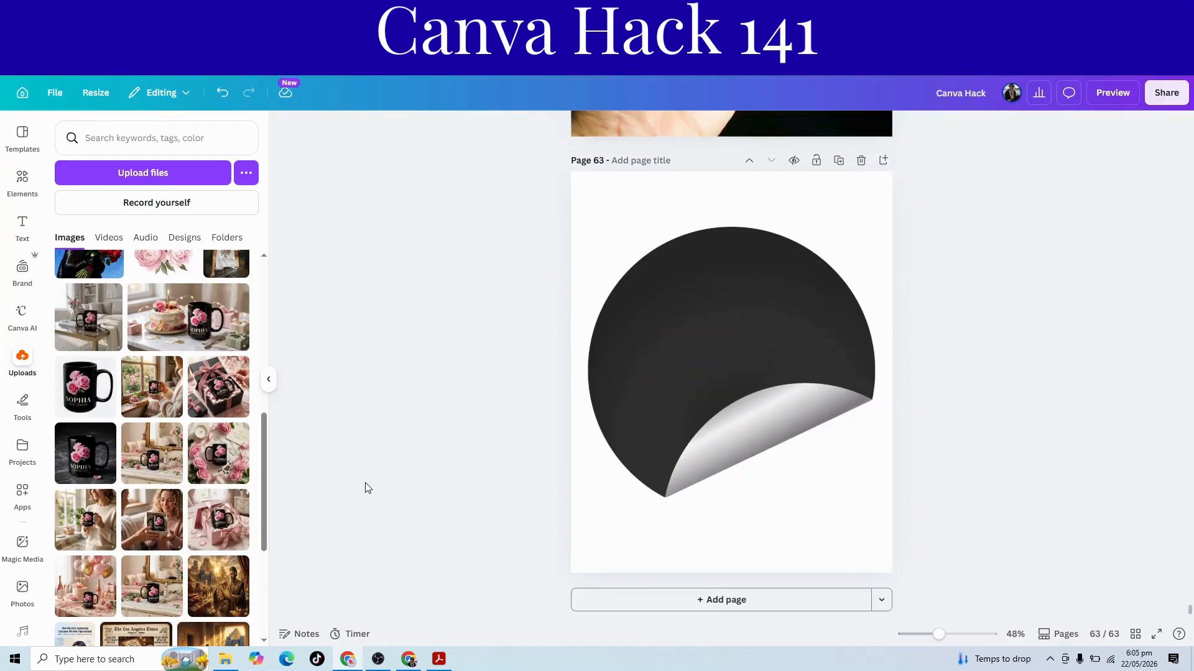
{"action": "key", "text": "ctrl+z"}
{"action": "left_click_drag", "start_coordinate": [763, 404], "coordinate": [710, 311]}
Enlarge the marble mug photo over the sticker and crop its sides to the page edges and its top to just above the sticker
{"action": "left_click_drag", "start_coordinate": [784, 384], "coordinate": [931, 525]}
{"action": "left_click_drag", "start_coordinate": [869, 498], "coordinate": [850, 487]}
{"action": "left_click_drag", "start_coordinate": [552, 344], "coordinate": [571, 344]}
{"action": "left_click_drag", "start_coordinate": [912, 341], "coordinate": [892, 341]}
{"action": "left_click_drag", "start_coordinate": [734, 160], "coordinate": [732, 210]}
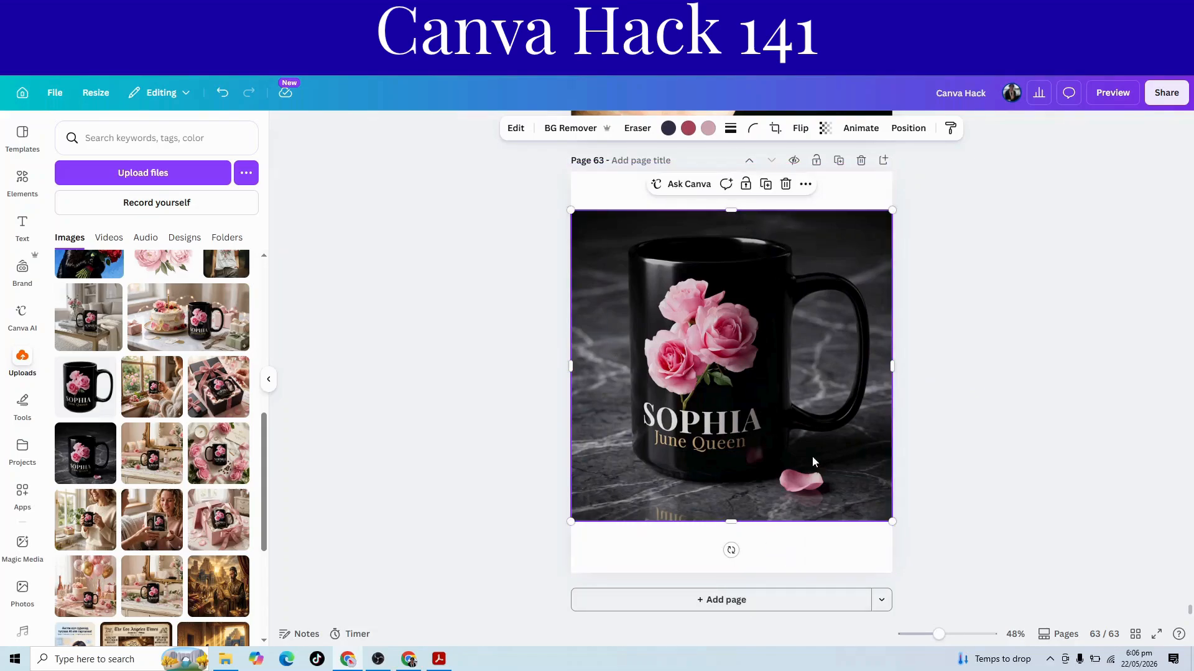
Duplicate the mug photo, shift the copy aside, and move the original one layer down, beneath the sticker cutout
{"action": "left_click", "coordinate": [766, 184]}
{"action": "left_click_drag", "start_coordinate": [768, 224], "coordinate": [950, 231]}
{"action": "left_click", "coordinate": [685, 305]}
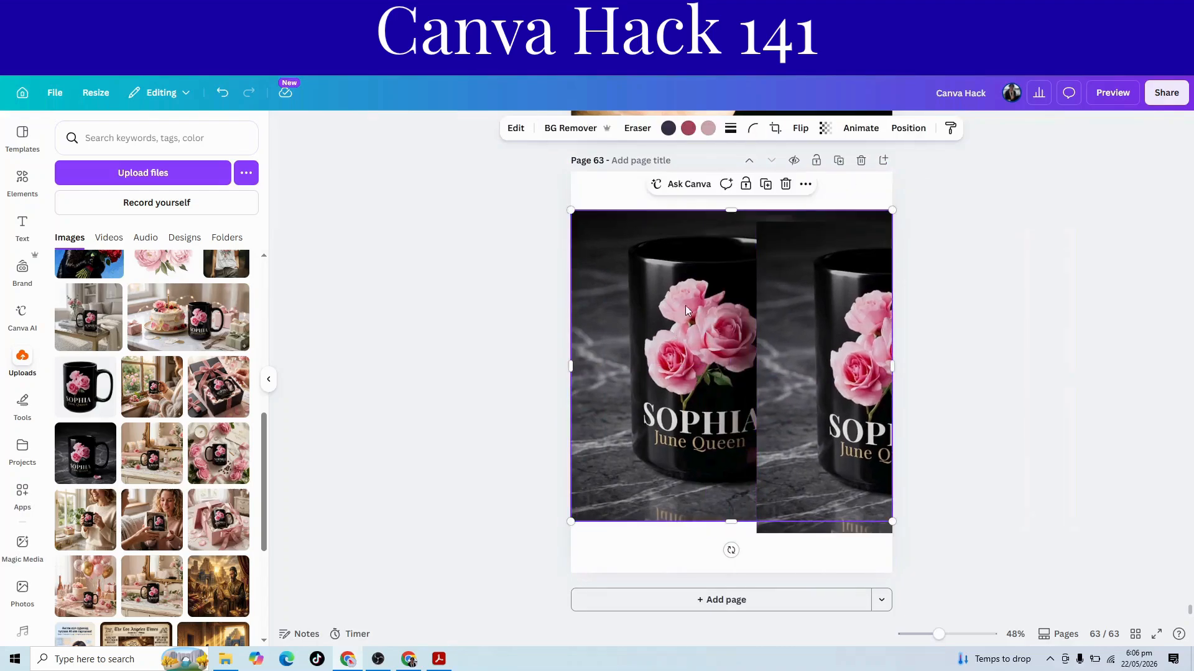
{"action": "left_click", "coordinate": [908, 128]}
{"action": "left_click_drag", "start_coordinate": [181, 282], "coordinate": [182, 317]}
Move the mug photo copy back onto page 63 over the original and remove its background
{"action": "left_click", "coordinate": [822, 446]}
{"action": "left_click_drag", "start_coordinate": [919, 464], "coordinate": [802, 442]}
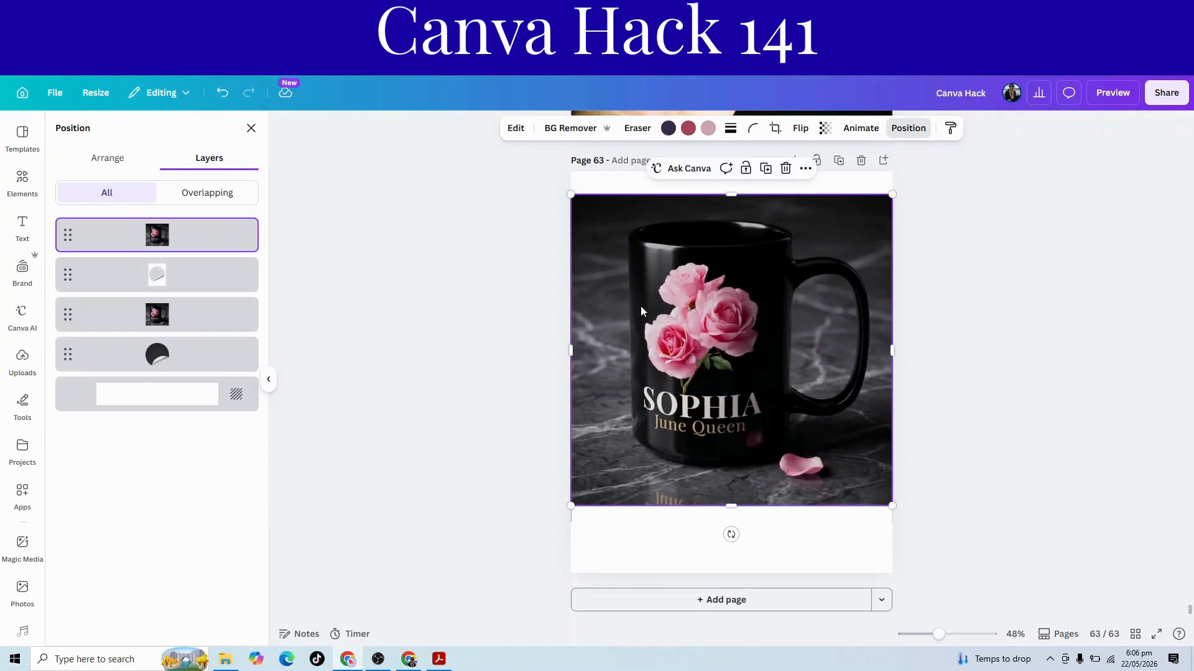
{"action": "left_click", "coordinate": [575, 132]}
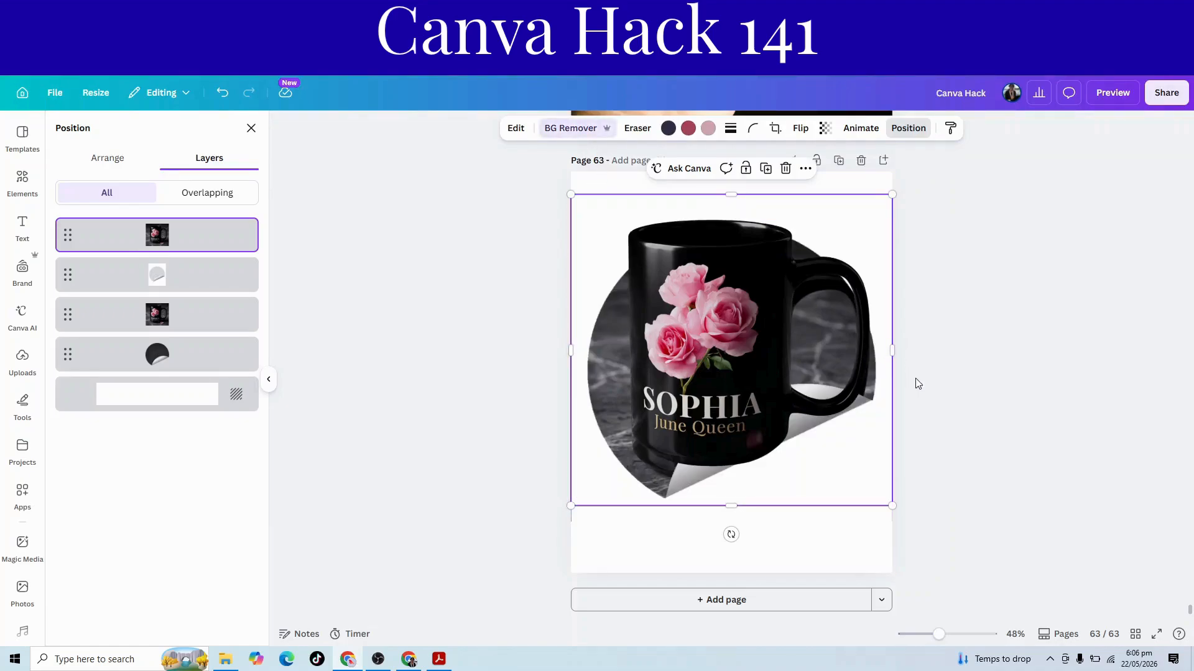
Line up the background-free mug with the photo beneath and crop its lower part away to above the sticker's peeled corner
{"action": "left_click_drag", "start_coordinate": [748, 425], "coordinate": [740, 460]}
{"action": "left_click_drag", "start_coordinate": [731, 521], "coordinate": [746, 364]}
{"action": "left_click", "coordinate": [991, 479]}
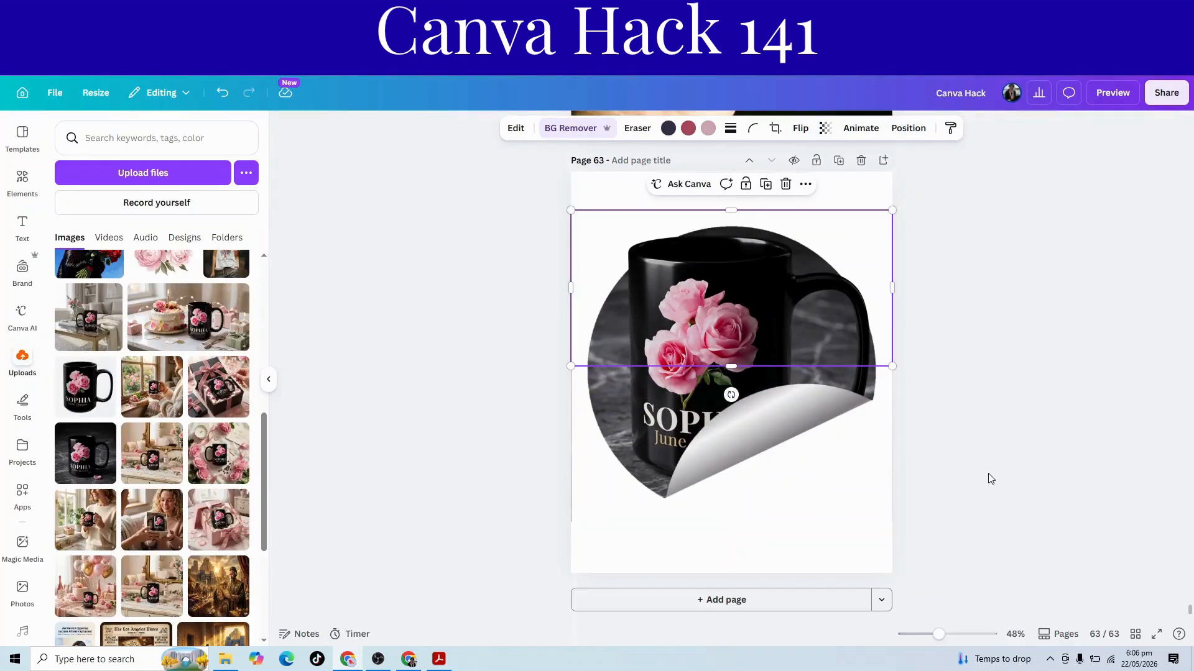
{"action": "left_click", "coordinate": [1038, 383]}
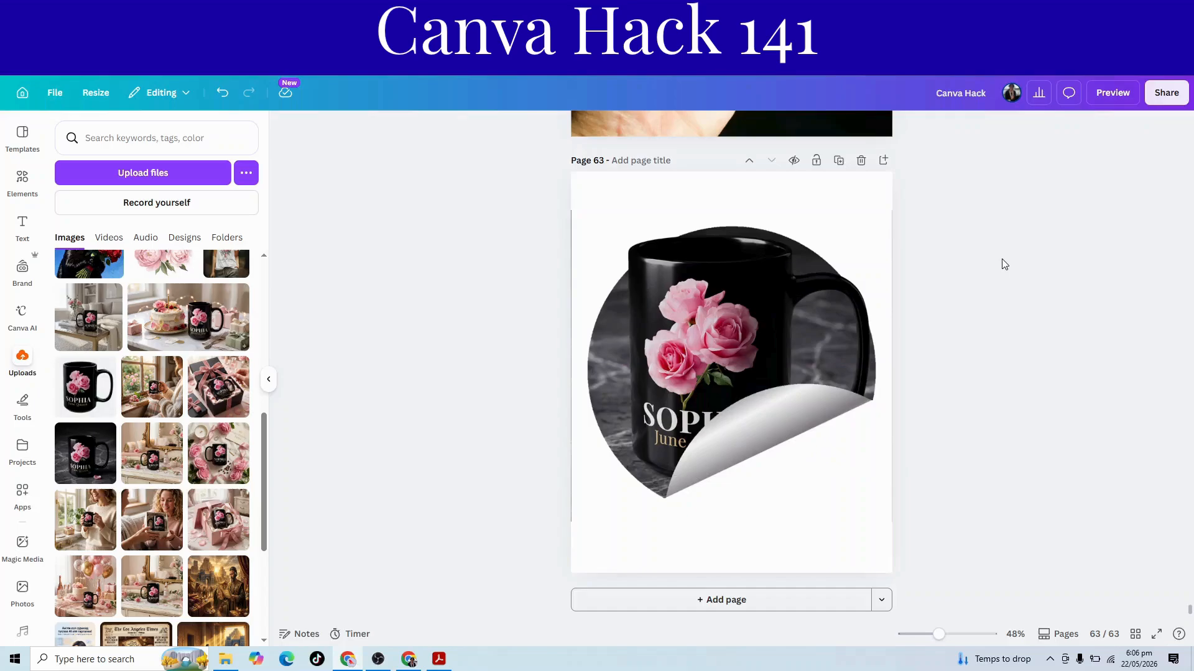
Group the "Born in June?" text with the "Order Now" button on page 61 and copy the group
{"action": "scroll", "coordinate": [1004, 264], "scroll_direction": "up", "scroll_amount": 10}
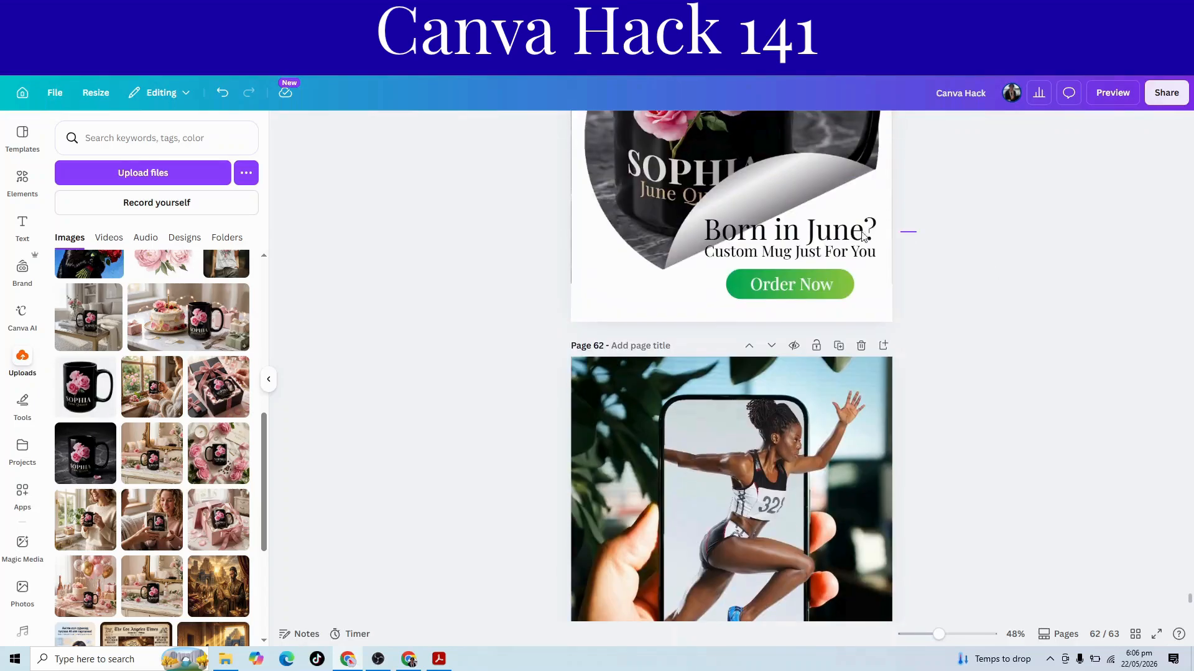
{"action": "left_click", "coordinate": [826, 295]}
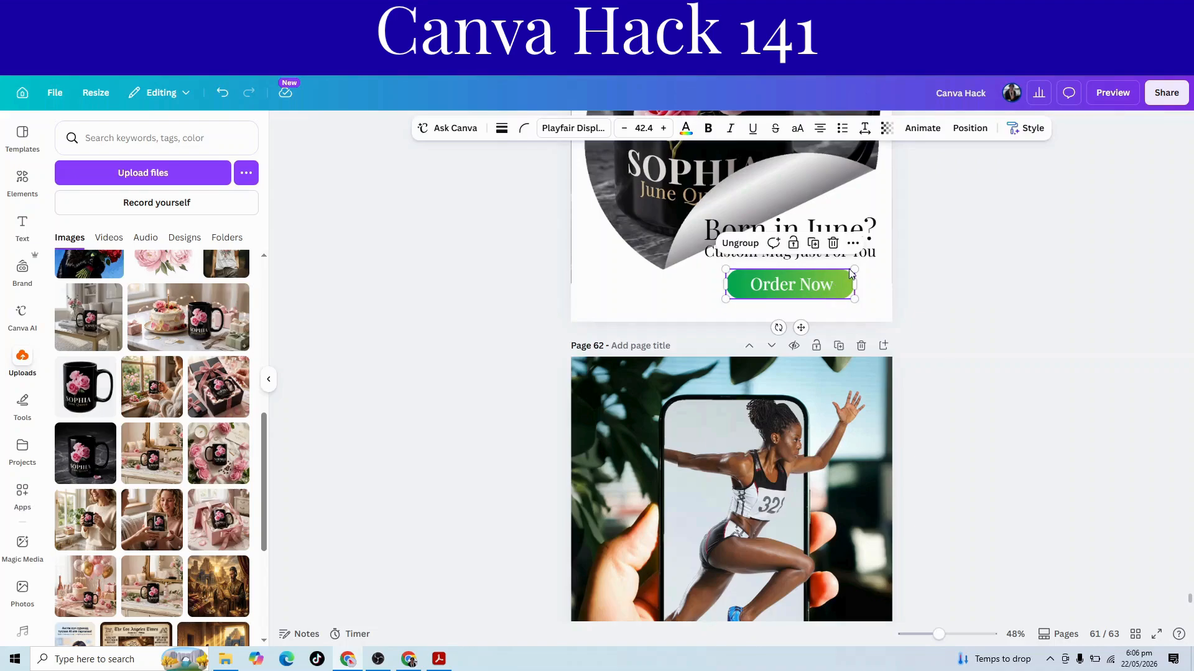
{"action": "left_click", "coordinate": [873, 244], "text": "shift"}
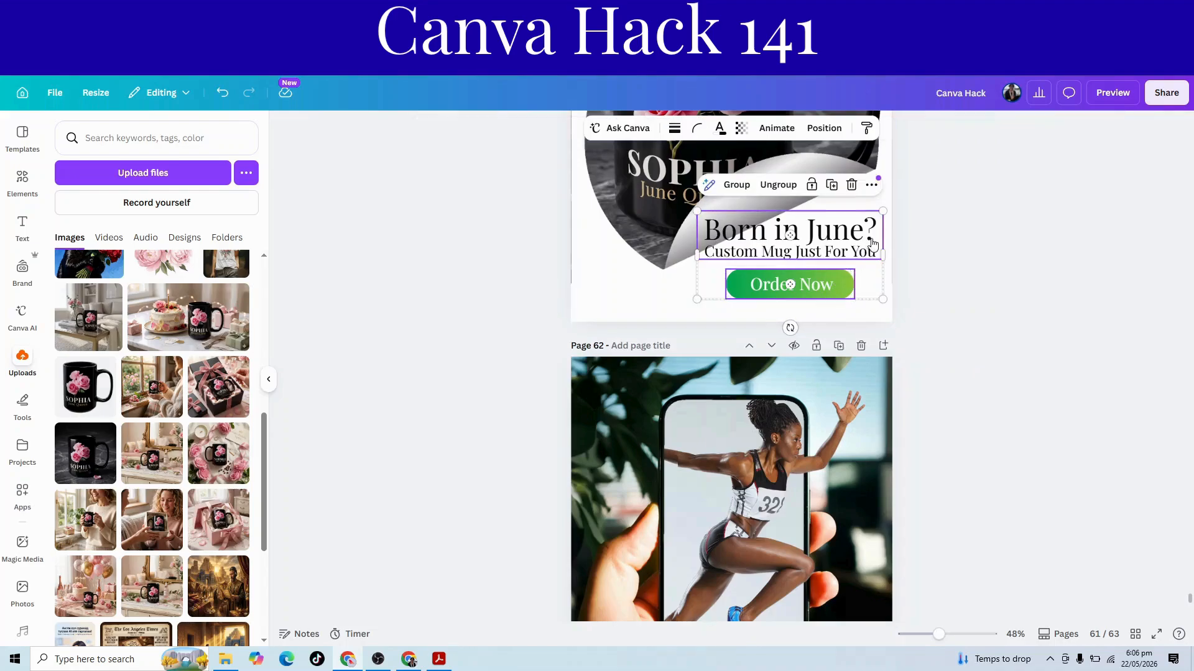
{"action": "left_click", "coordinate": [736, 185]}
{"action": "right_click", "coordinate": [789, 256]}
{"action": "left_click", "coordinate": [816, 267]}
Paste the copied text and button group onto page 63 and move it slightly higher, over the peeled corner
{"action": "scroll", "coordinate": [834, 404], "scroll_direction": "down", "scroll_amount": 3}
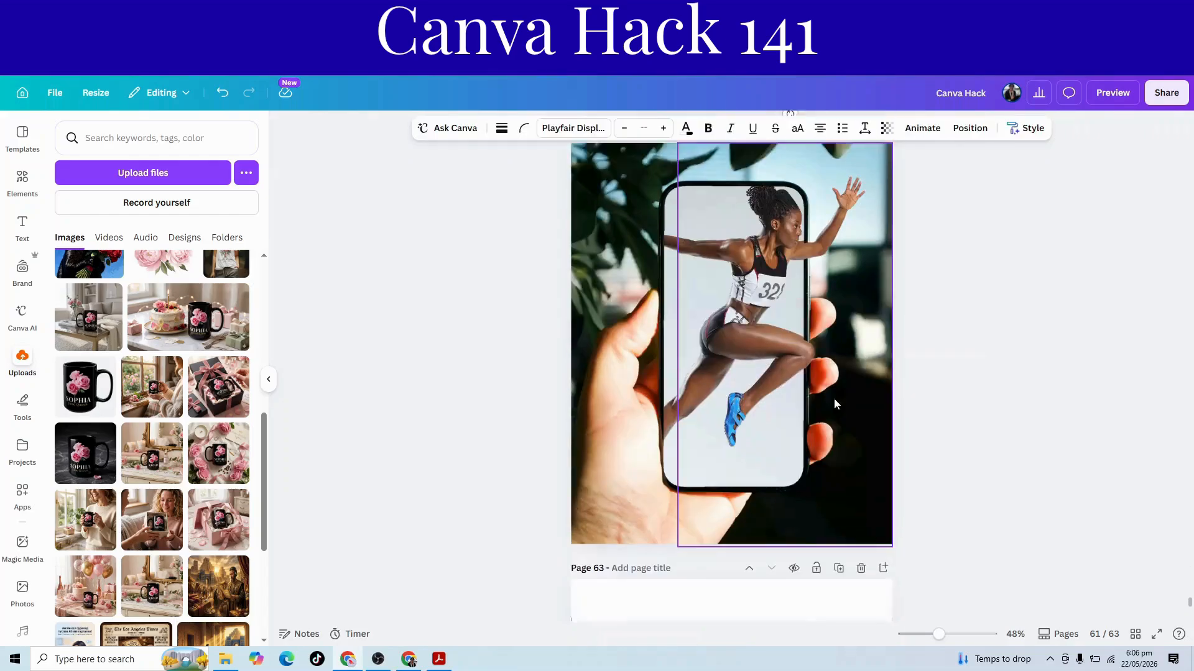
{"action": "scroll", "coordinate": [834, 404], "scroll_direction": "down", "scroll_amount": 5}
{"action": "right_click", "coordinate": [797, 485]}
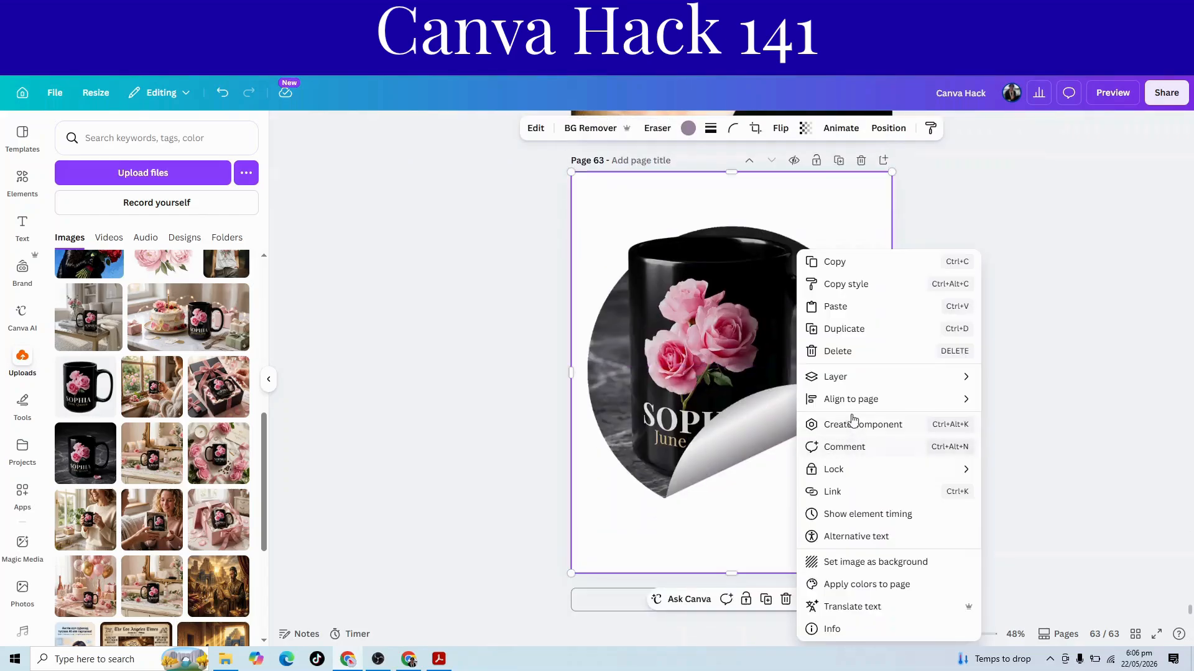
{"action": "left_click", "coordinate": [834, 306]}
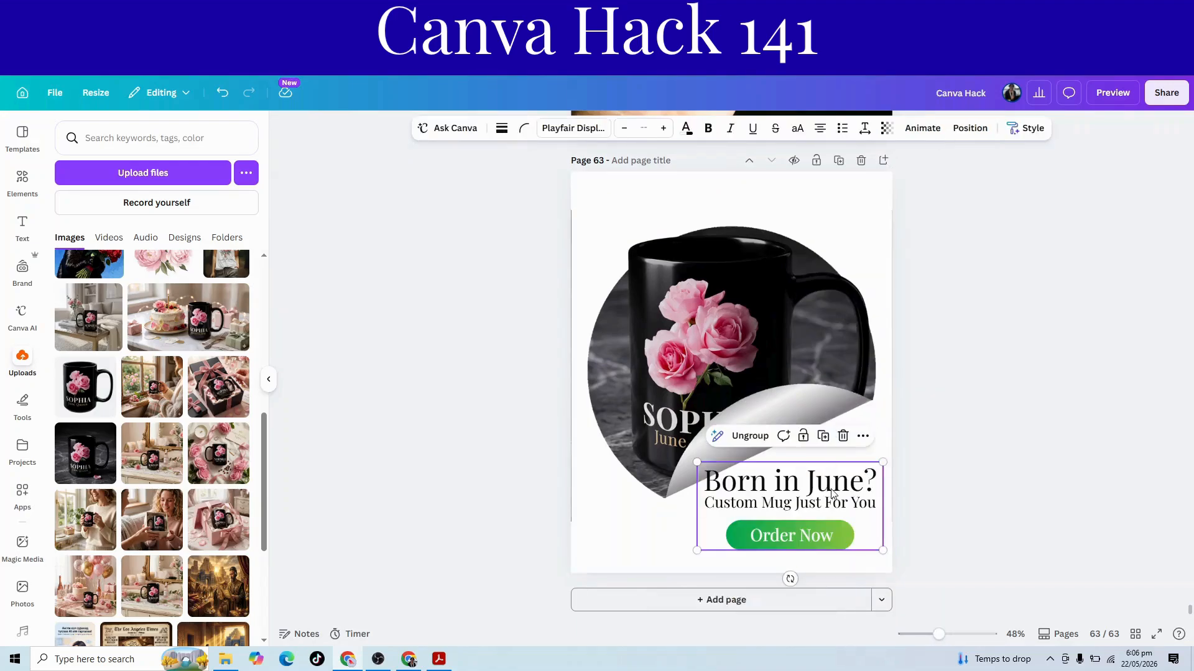
{"action": "left_click_drag", "start_coordinate": [832, 491], "coordinate": [830, 473]}
{"action": "left_click", "coordinate": [988, 505]}
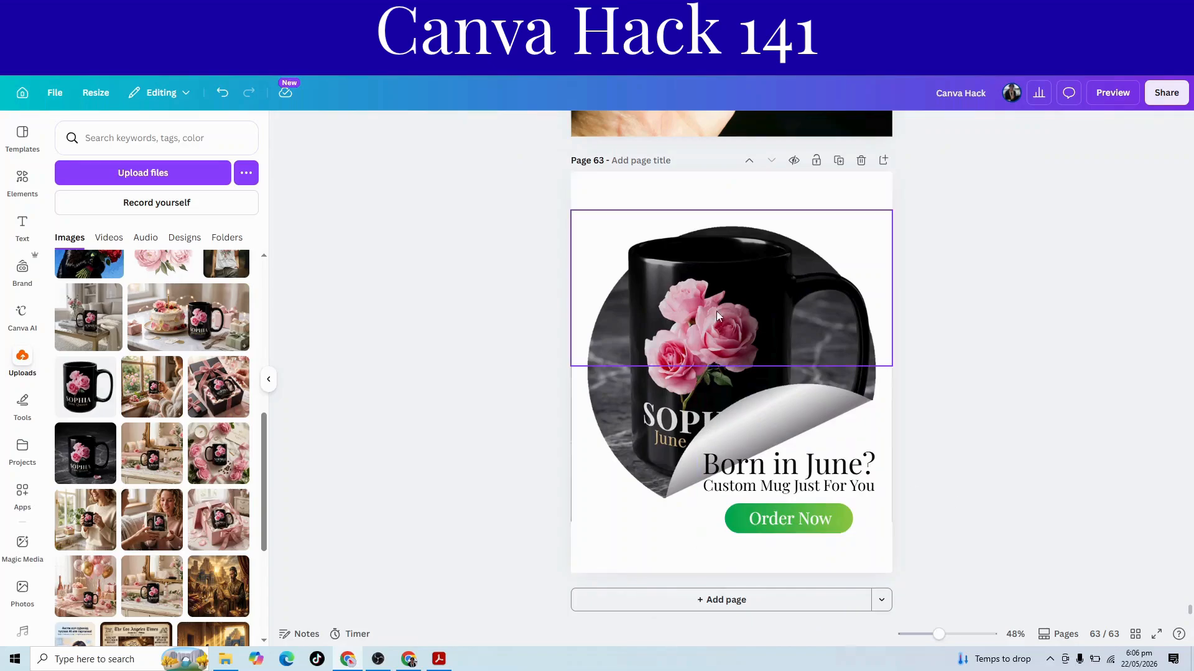
{"action": "scroll", "coordinate": [939, 419], "scroll_direction": "up", "scroll_amount": 10}
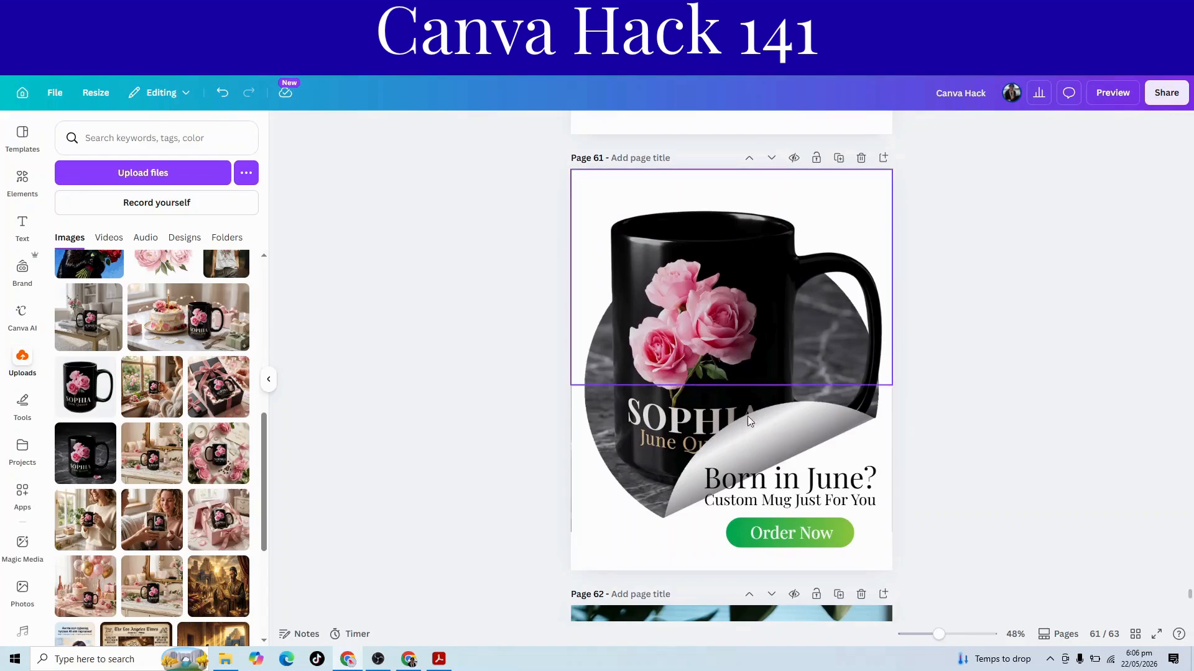
{"action": "scroll", "coordinate": [932, 475], "scroll_direction": "down", "scroll_amount": 10}
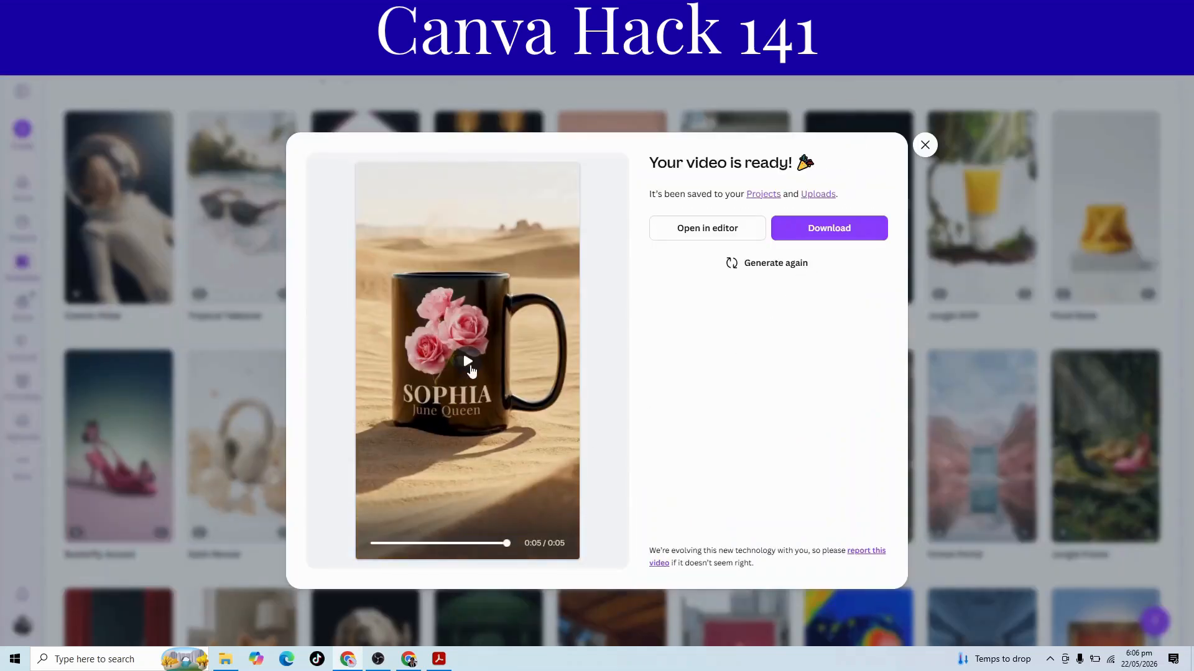
Play the generated Desert Mode mug video, rewind it to the start and play it again
{"action": "left_click", "coordinate": [471, 372]}
{"action": "left_click_drag", "start_coordinate": [507, 543], "coordinate": [353, 545]}
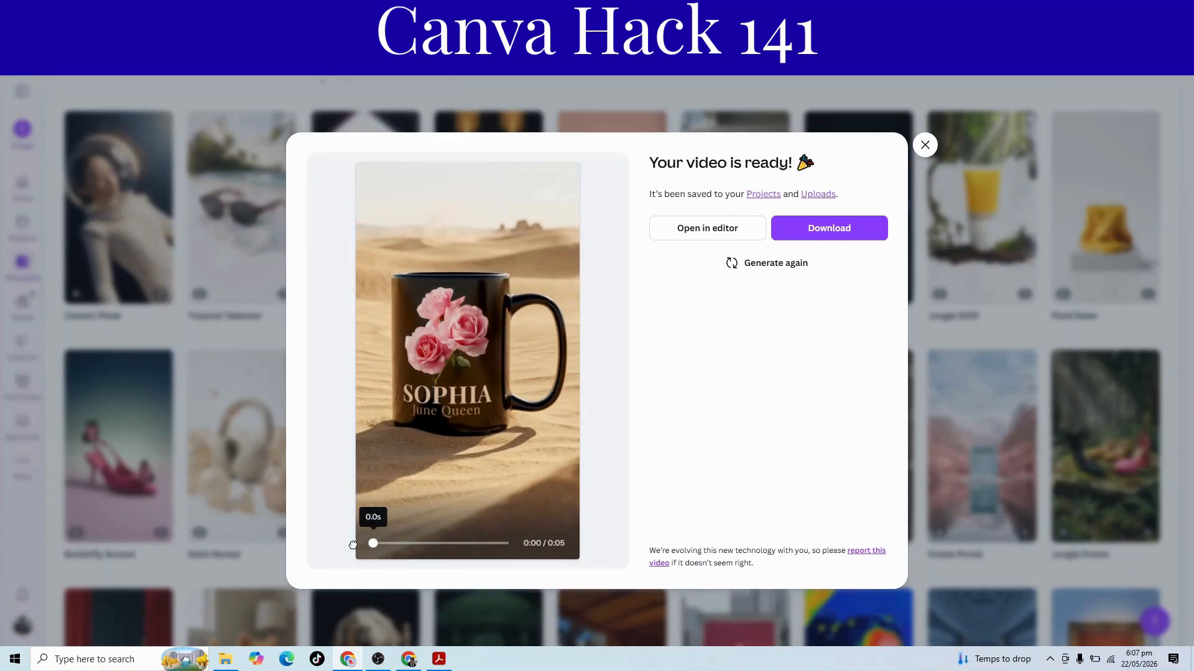
{"action": "left_click", "coordinate": [465, 371]}
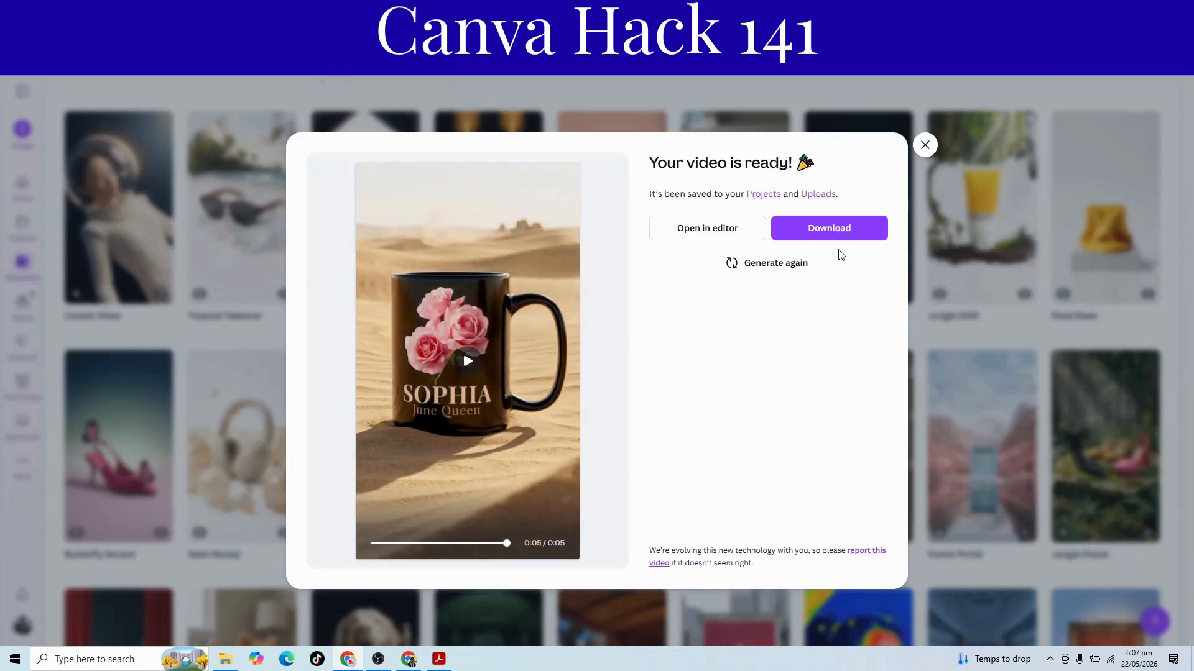
Download the mug video, close its result window, and save it as Desert Mode (AI Video Effect).mp4 in the Documents folder
{"action": "left_click", "coordinate": [825, 234]}
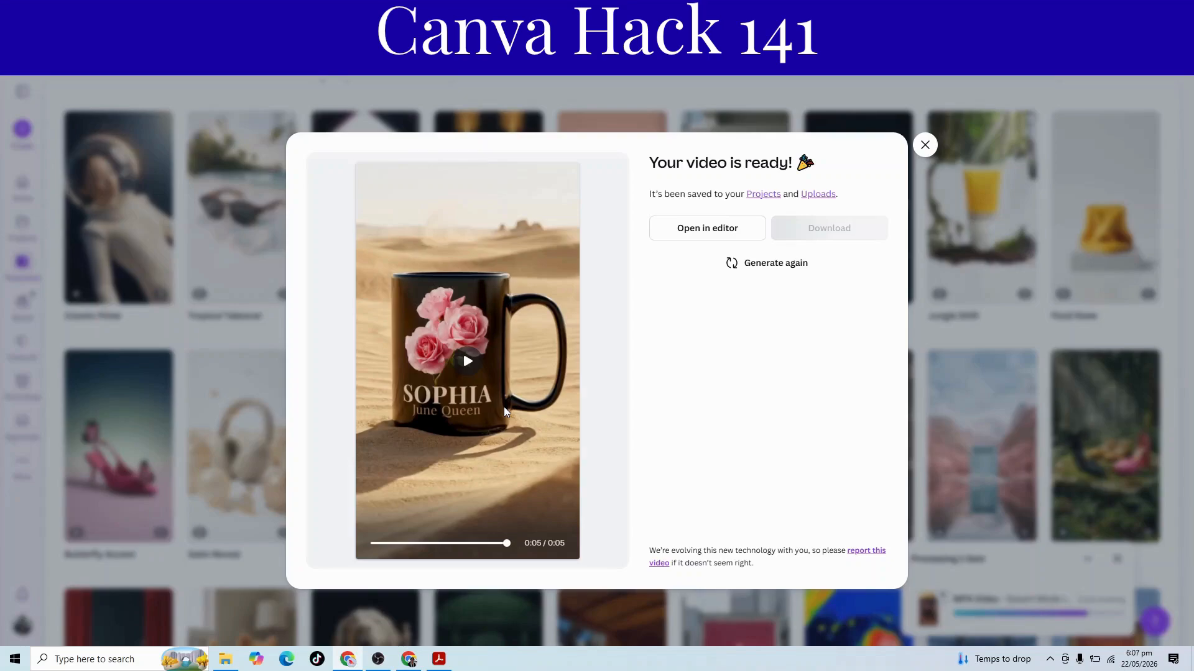
{"action": "left_click", "coordinate": [925, 145]}
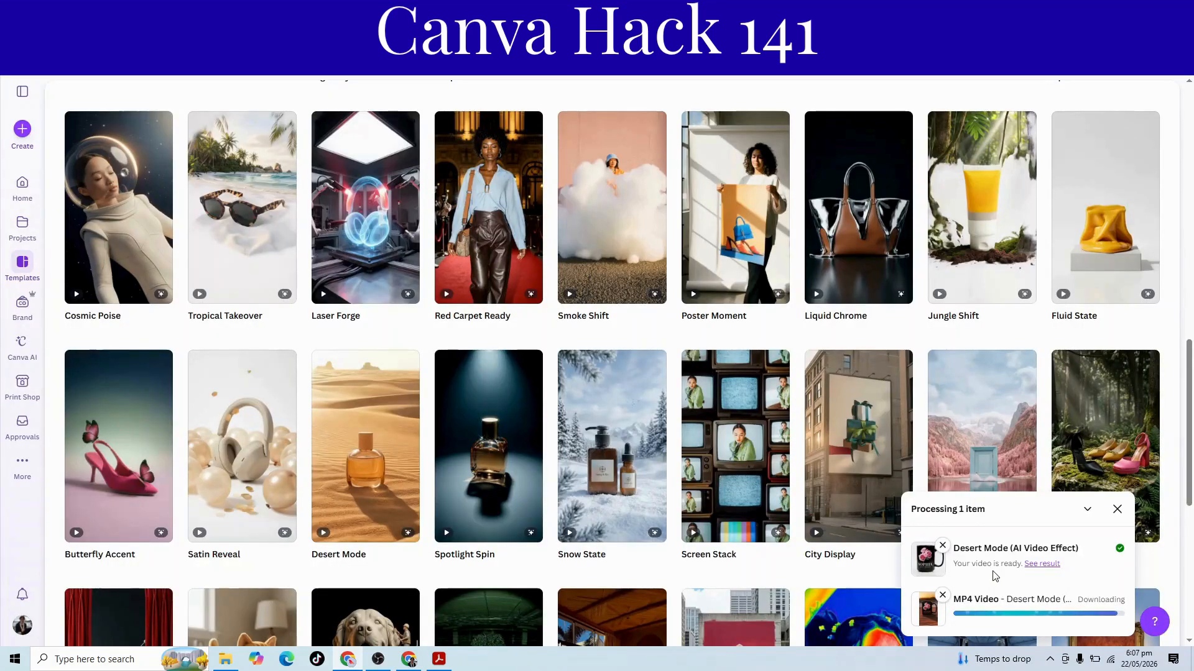
{"action": "scroll", "coordinate": [583, 442], "scroll_direction": "up", "scroll_amount": 5}
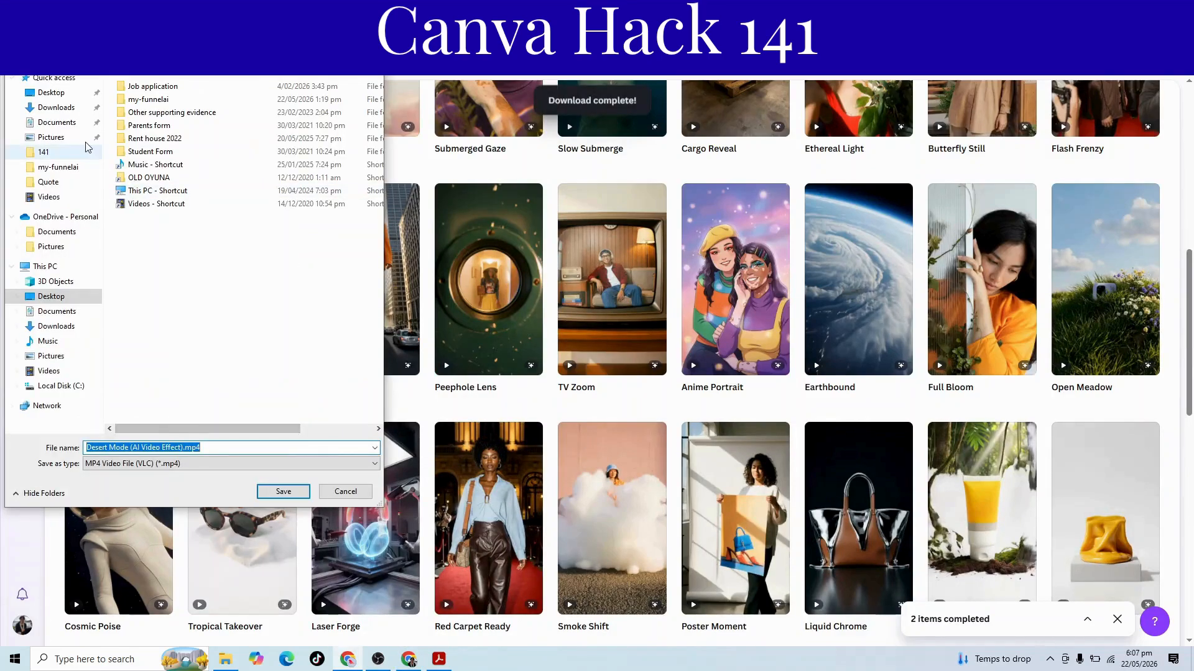
{"action": "left_click", "coordinate": [57, 121]}
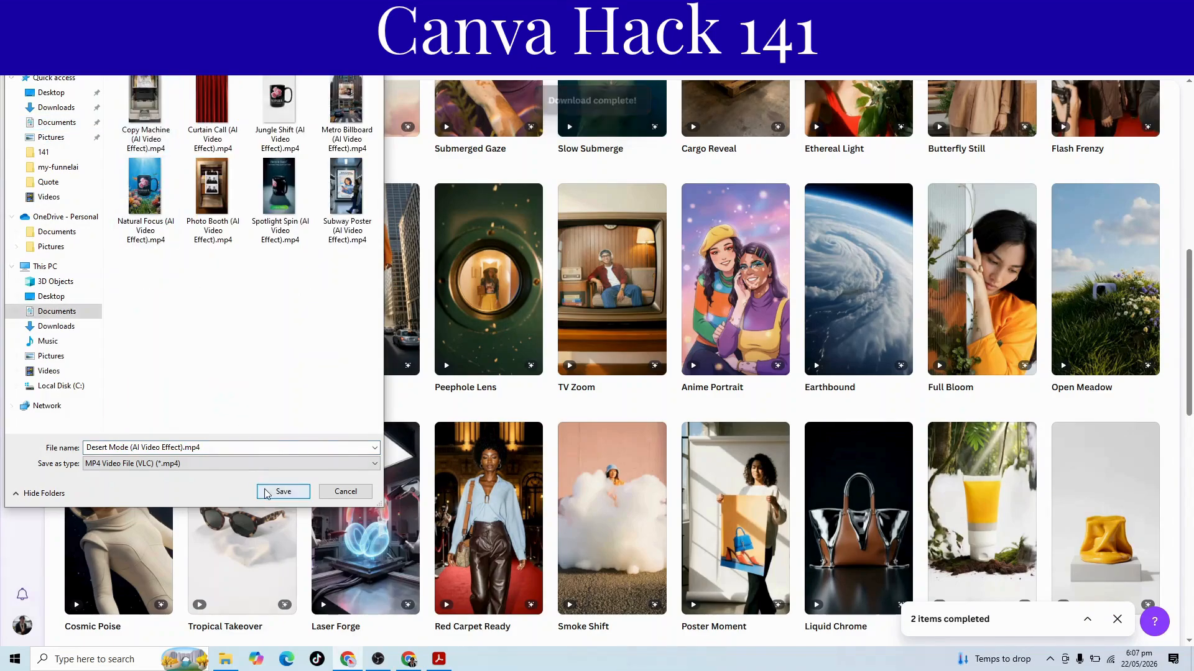
{"action": "left_click", "coordinate": [283, 492]}
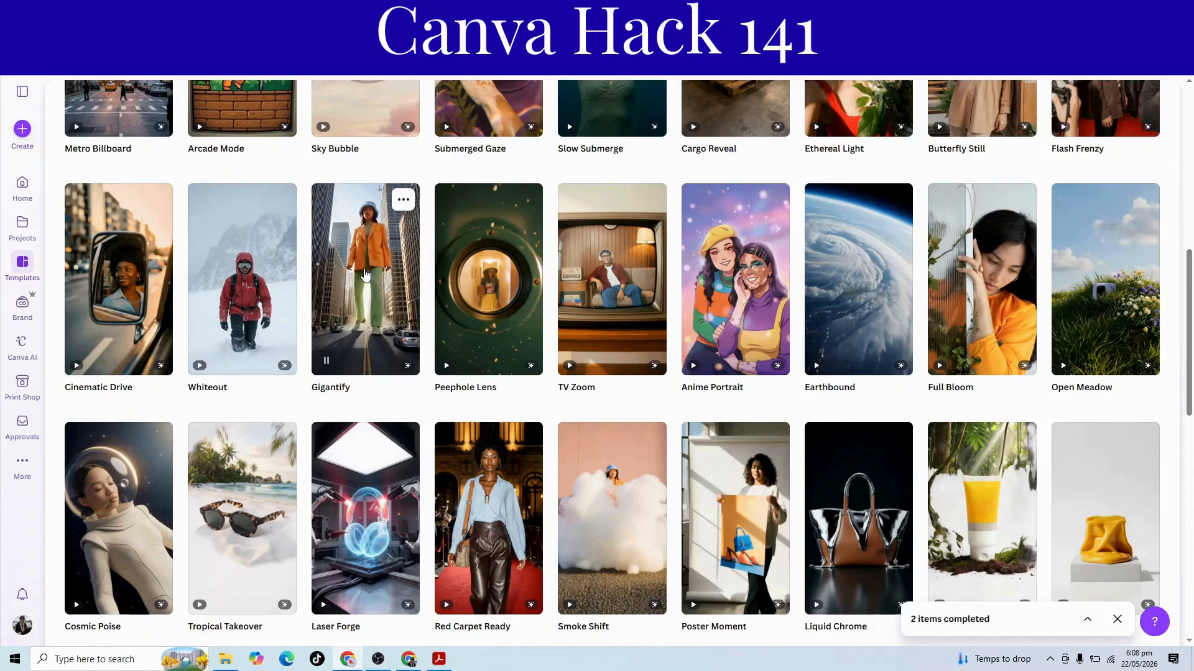
Browse the AI Video Effects template gallery down to its end and back up to the first row
{"action": "scroll", "coordinate": [627, 485], "scroll_direction": "down", "scroll_amount": 6}
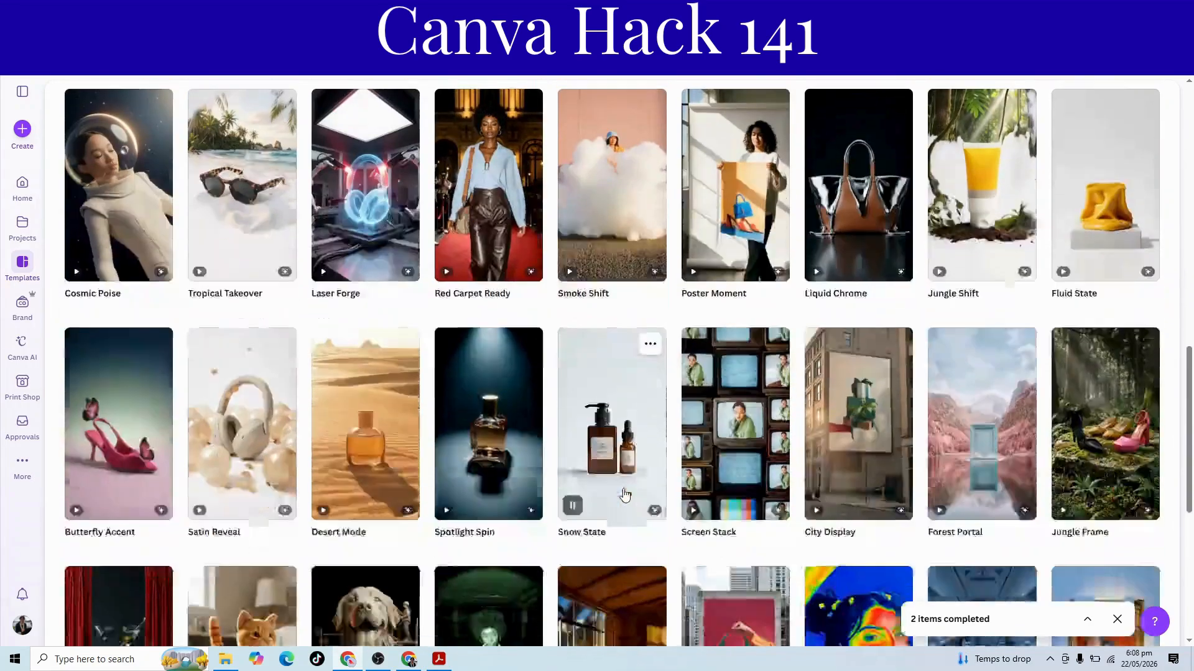
{"action": "scroll", "coordinate": [625, 495], "scroll_direction": "down", "scroll_amount": 6}
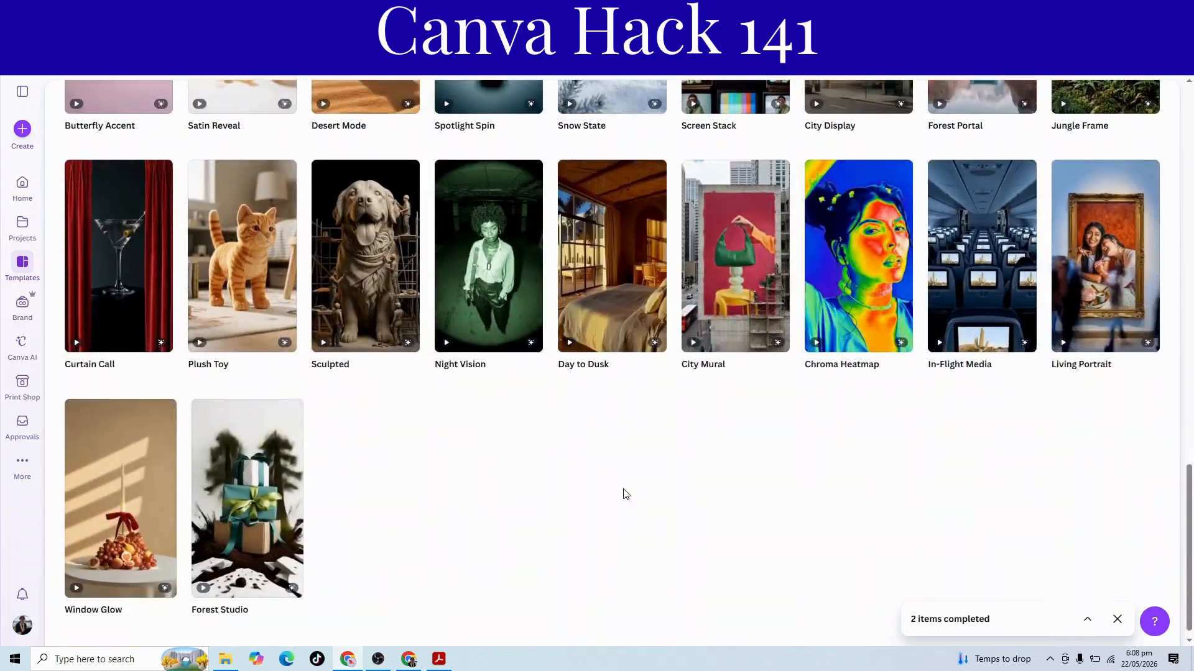
{"action": "scroll", "coordinate": [625, 493], "scroll_direction": "up", "scroll_amount": 11}
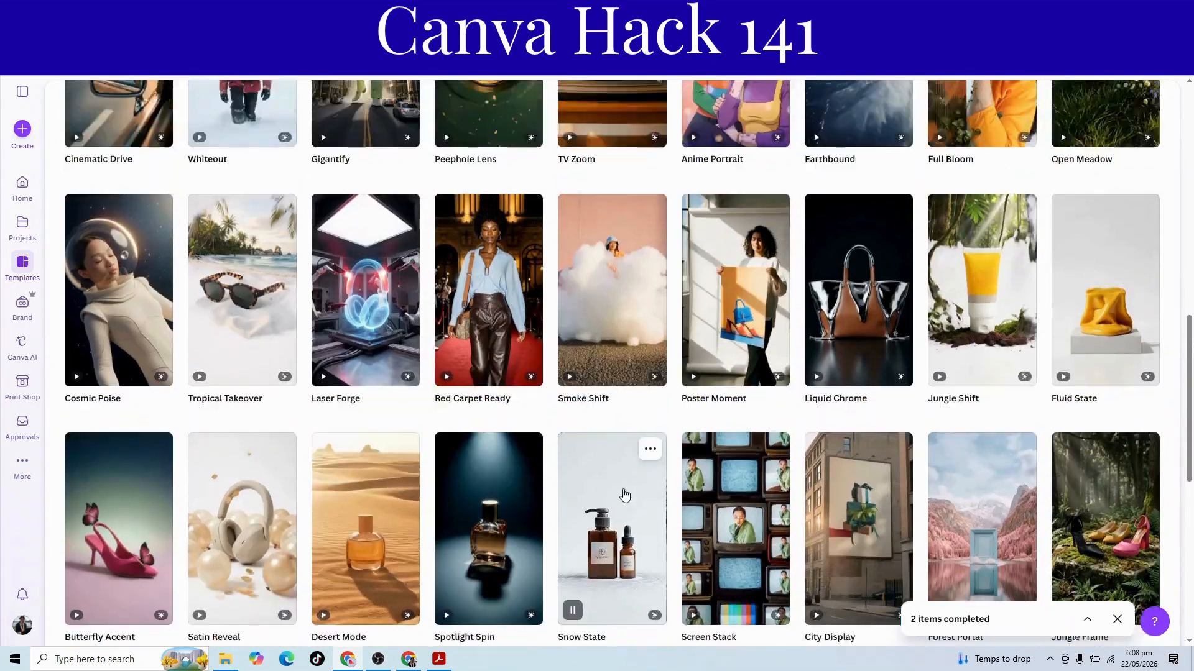
{"action": "scroll", "coordinate": [625, 496], "scroll_direction": "up", "scroll_amount": 9}
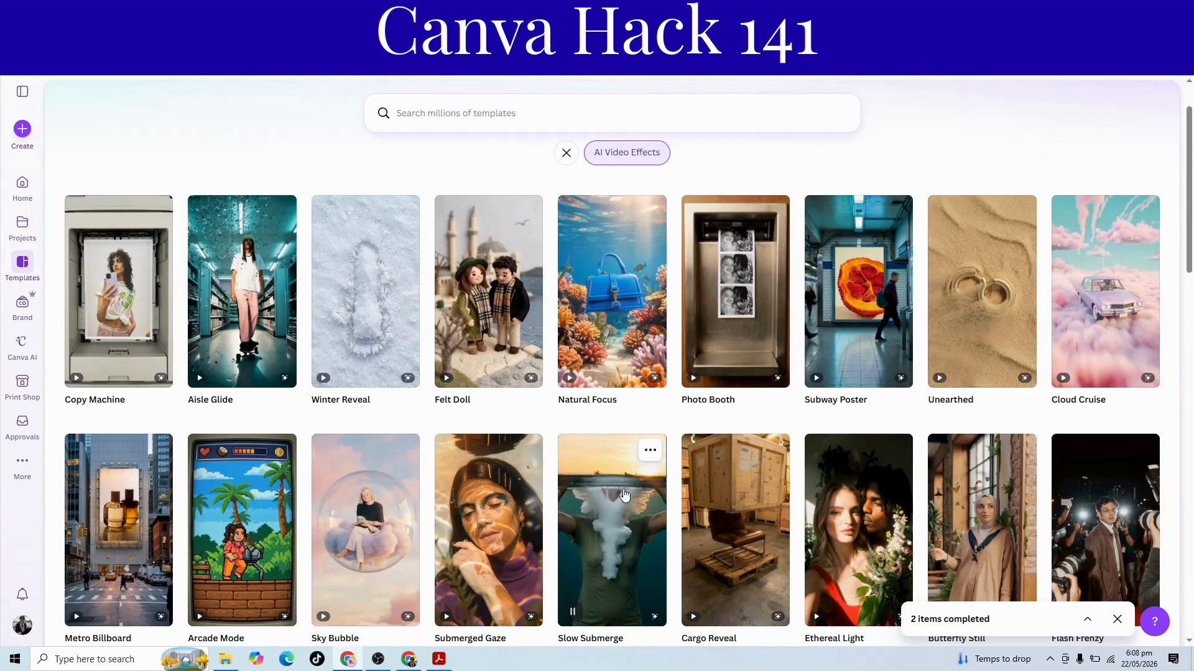
{"action": "mouse_move", "coordinate": [390, 668]}
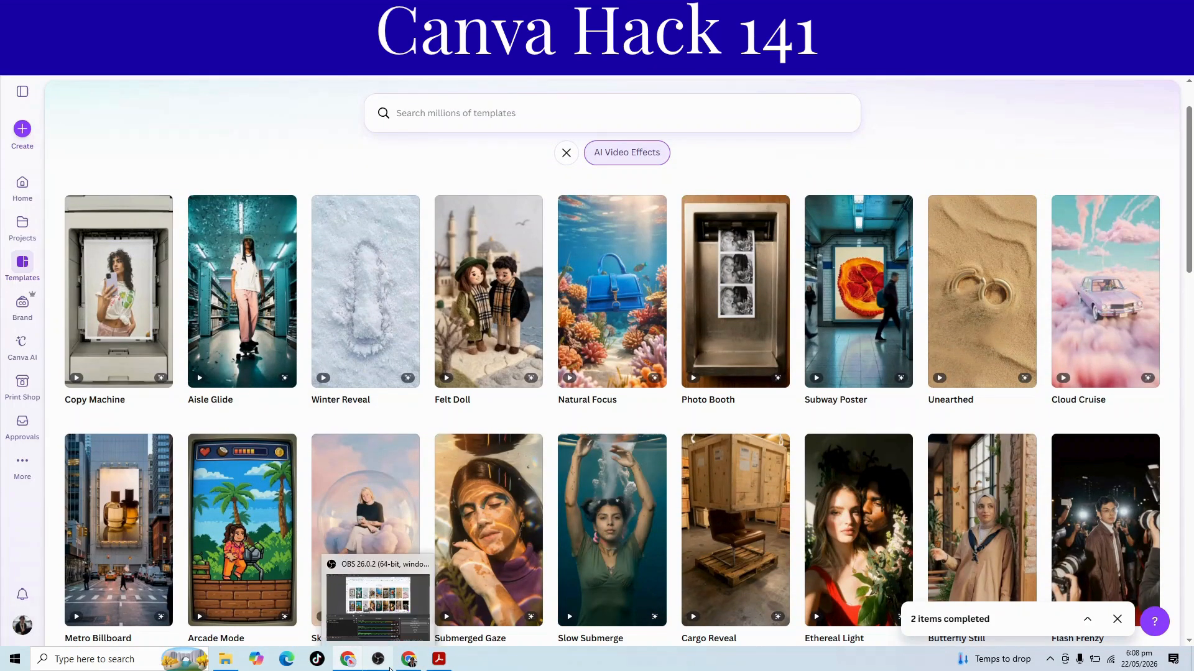